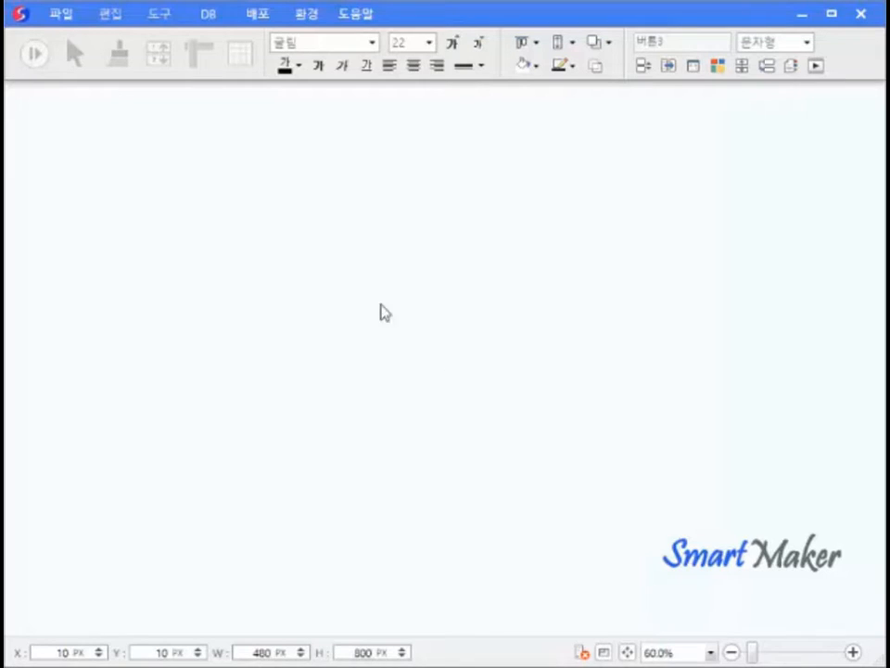
Open the sample model 회원정보관리_t.QPM, examine its layout, and close it
left_click(47, 16)
left_click(80, 91)
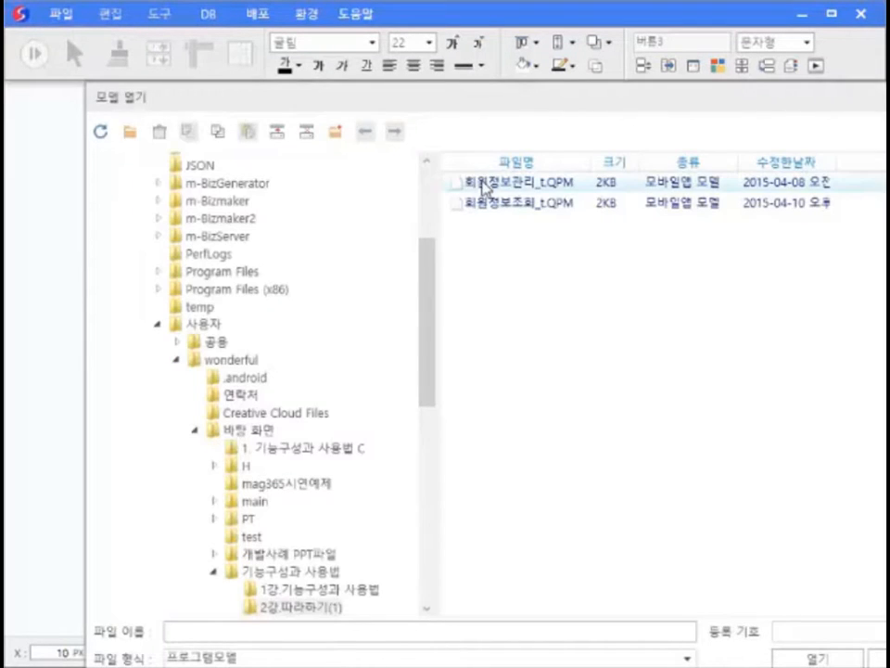
double_click(483, 183)
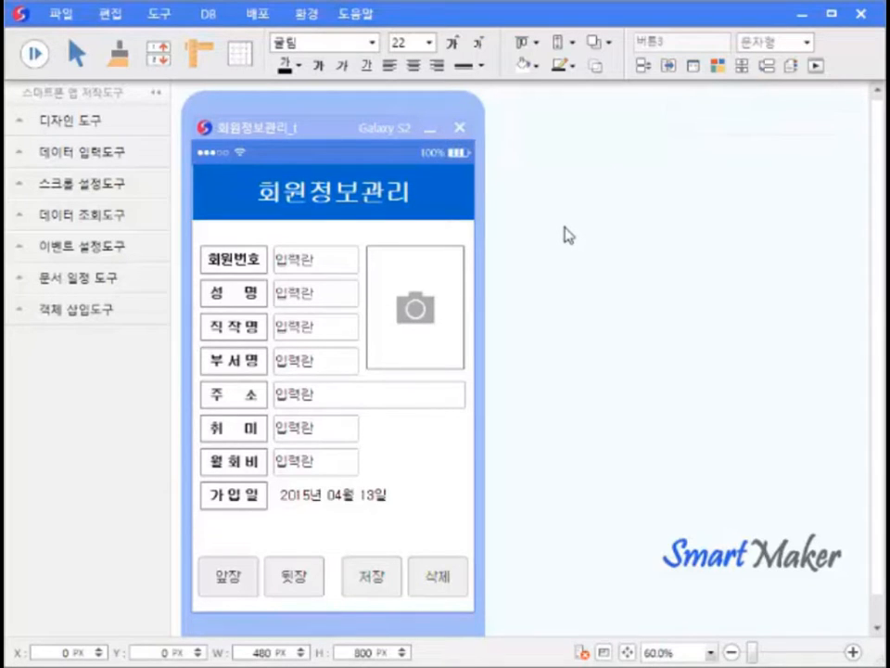
left_click(459, 129)
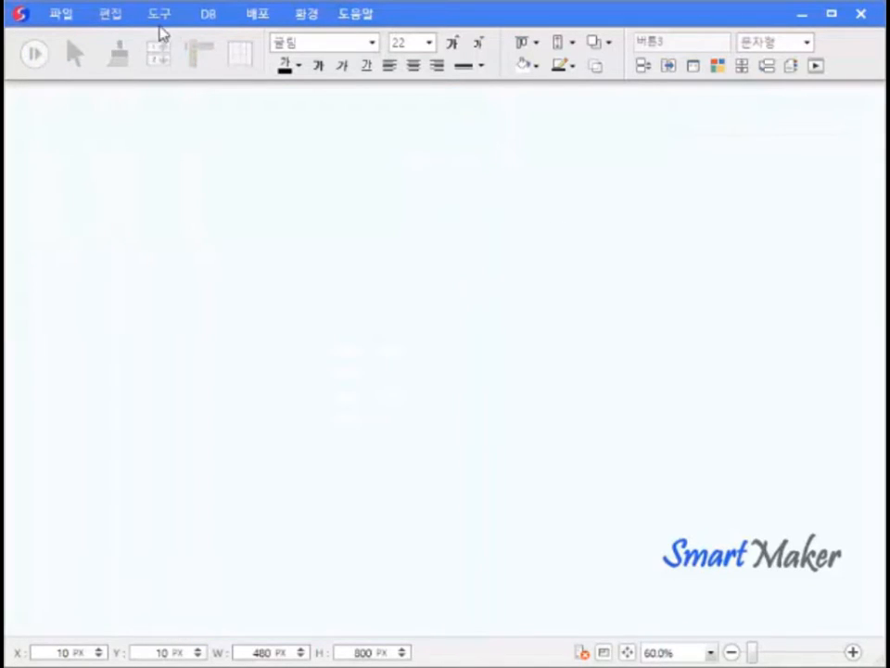
Create a new app program from the blank form template (빈 폼)
left_click(61, 14)
left_click(73, 41)
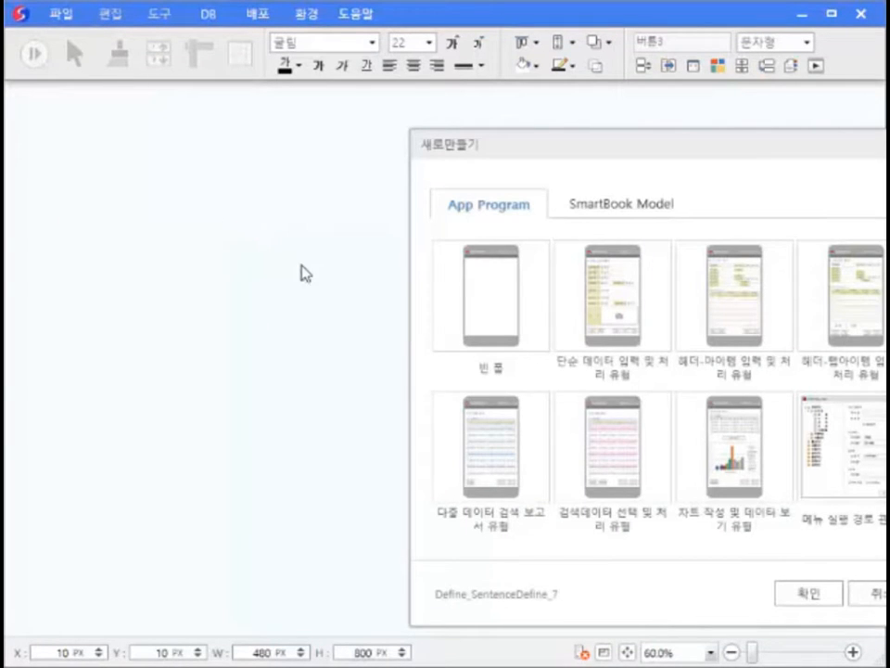
left_click_drag(492, 163, 406, 147)
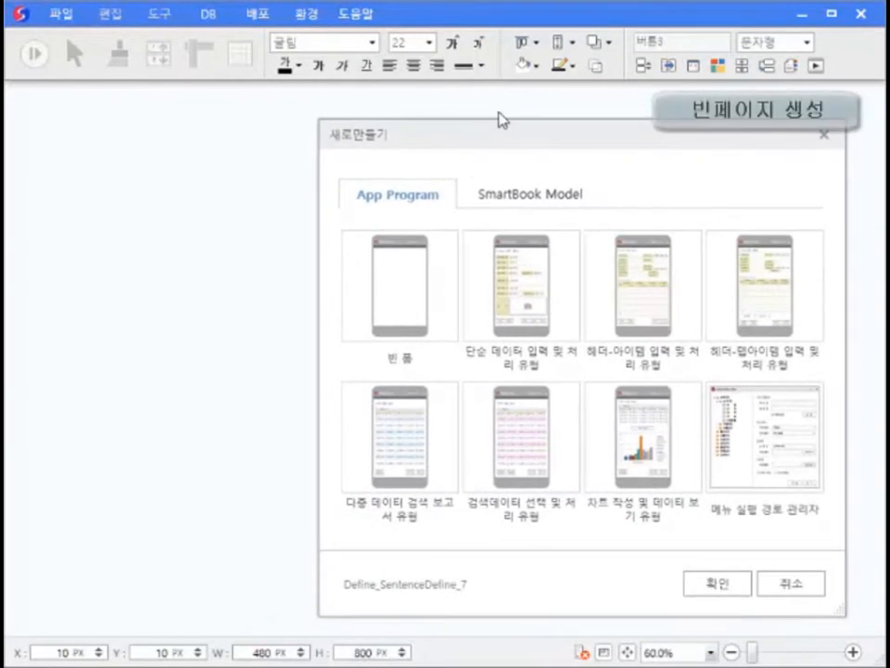
left_click(441, 264)
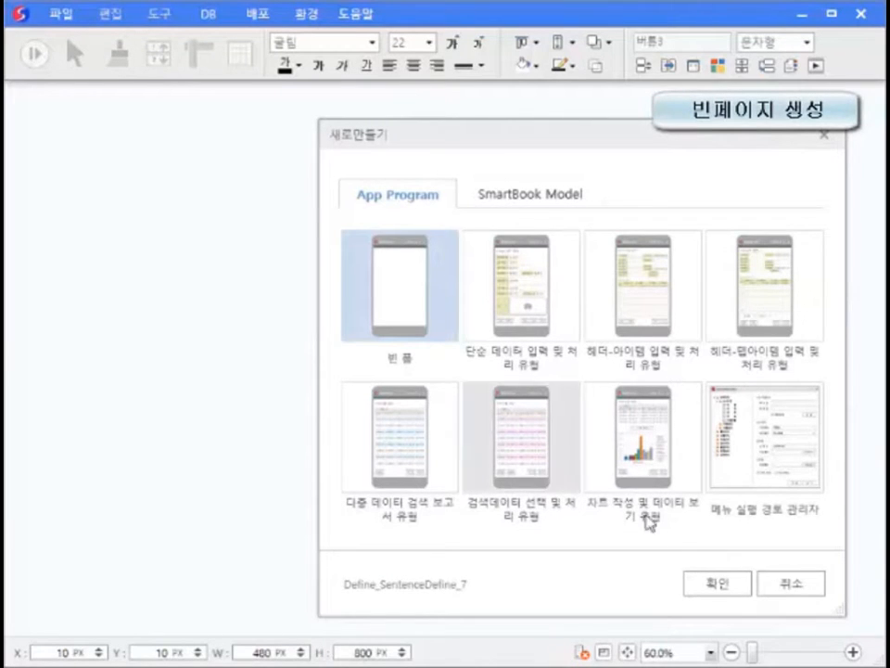
left_click(722, 584)
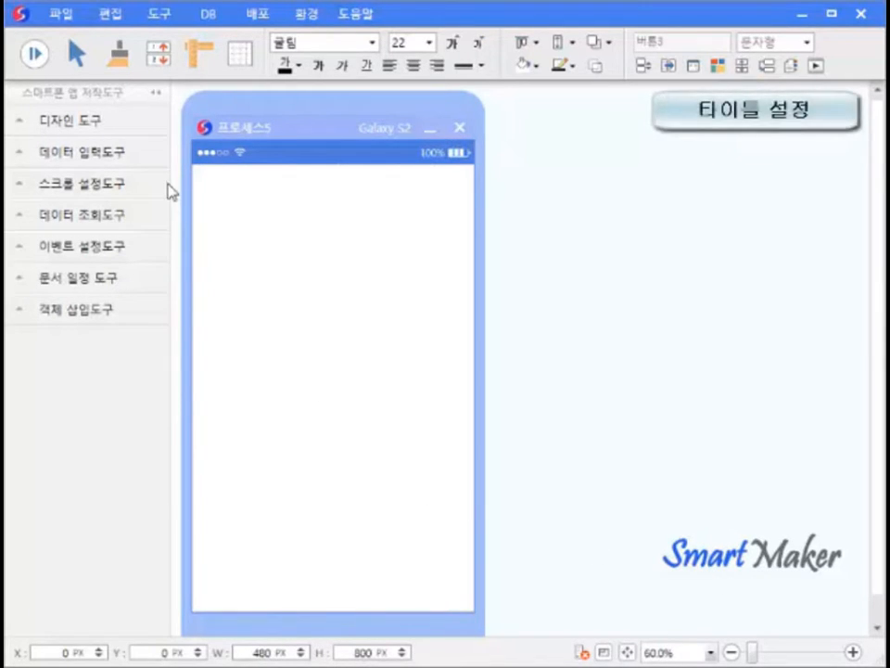
Draw a rectangle of 480 × 105 px across the top of the form and enter the title 회원정보관리 in it
left_click(109, 126)
left_click(105, 195)
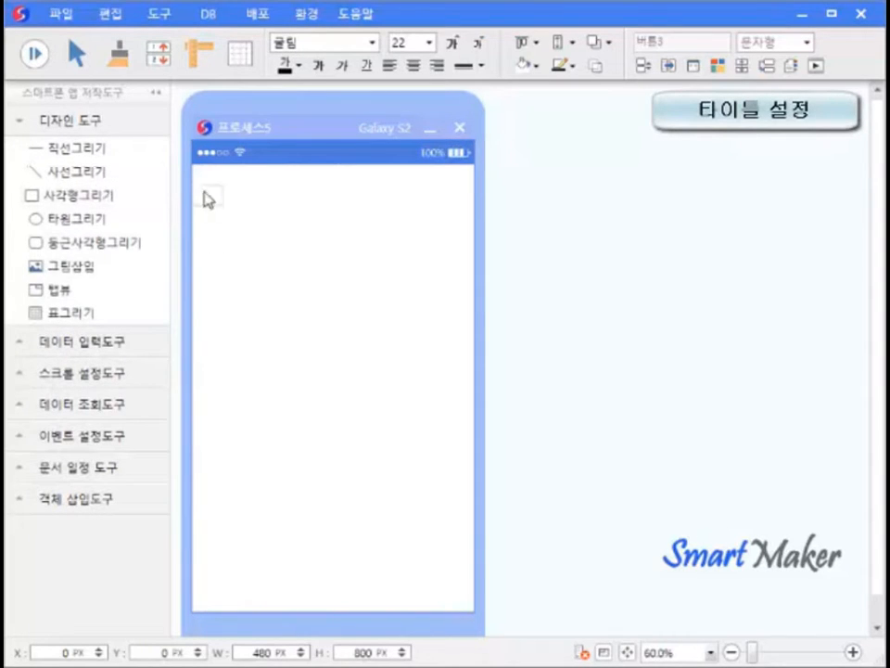
left_click_drag(233, 183, 478, 228)
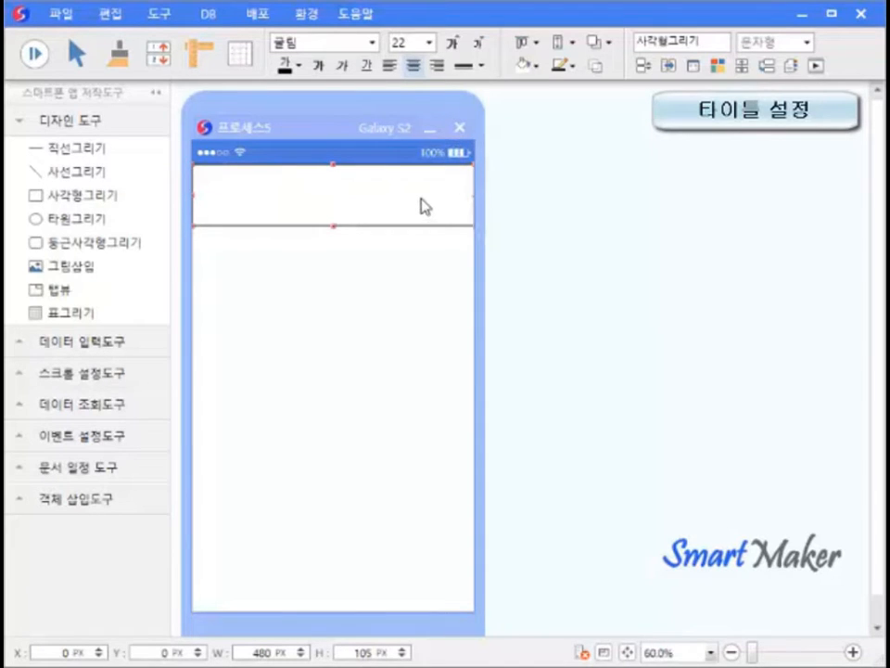
type("회원정")
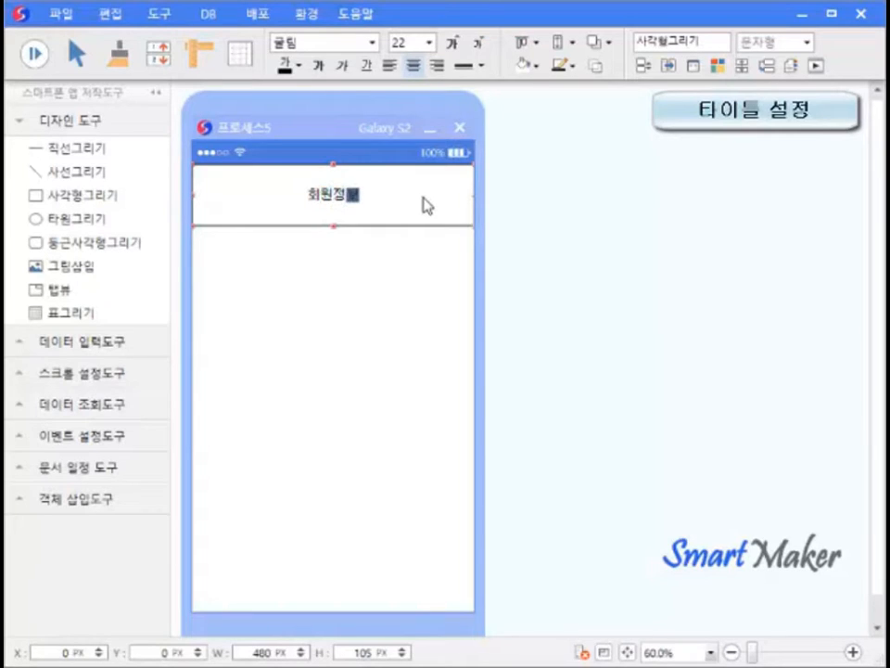
type("보관리")
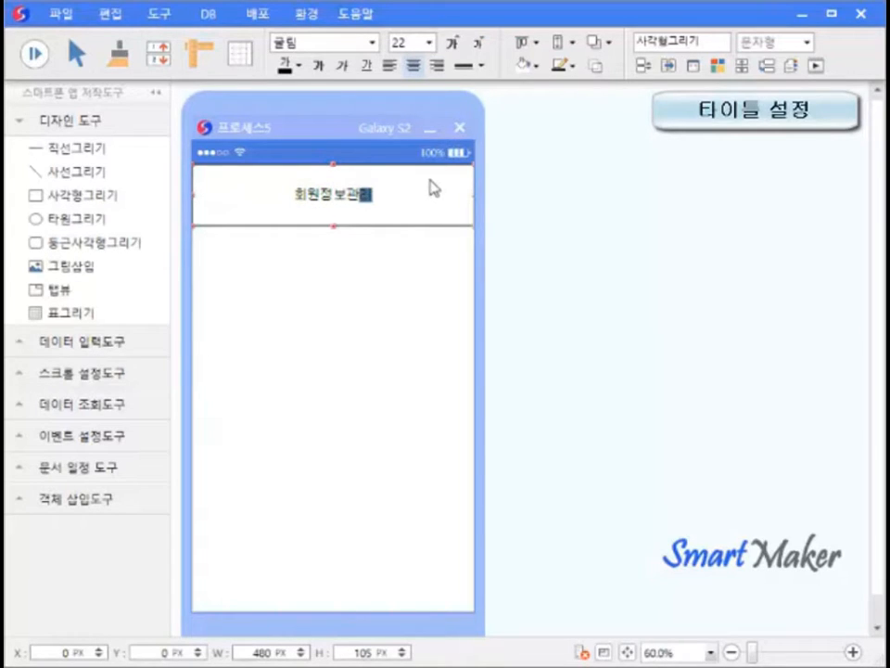
Increase the title text's font size to 37 and make it bold
left_click(453, 44)
left_click(455, 44)
left_click(454, 44)
left_click(453, 44)
left_click(453, 44)
left_click(453, 44)
left_click(319, 67)
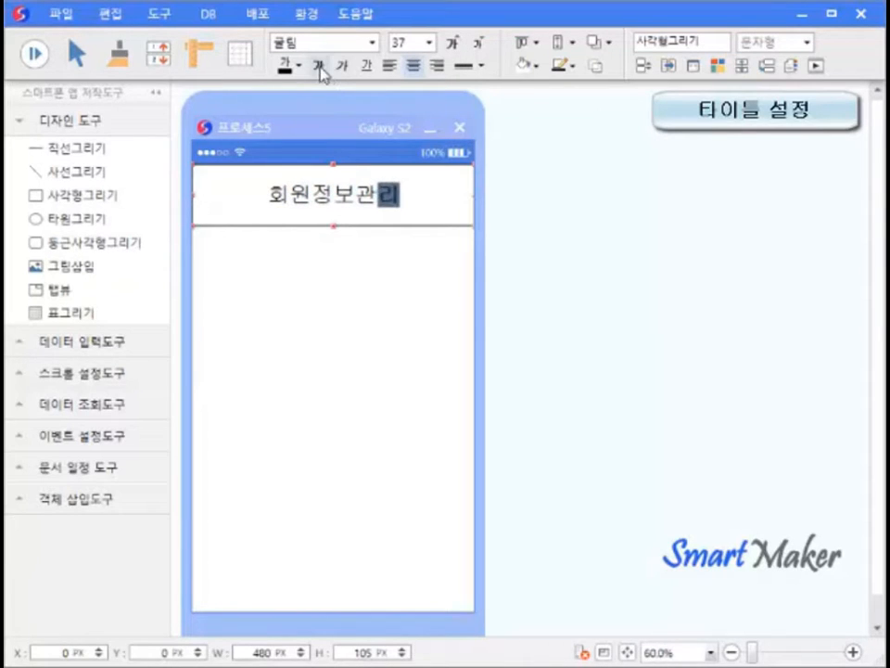
Give the title rectangle the recently used light blue fill, white text and no outline
left_click(535, 67)
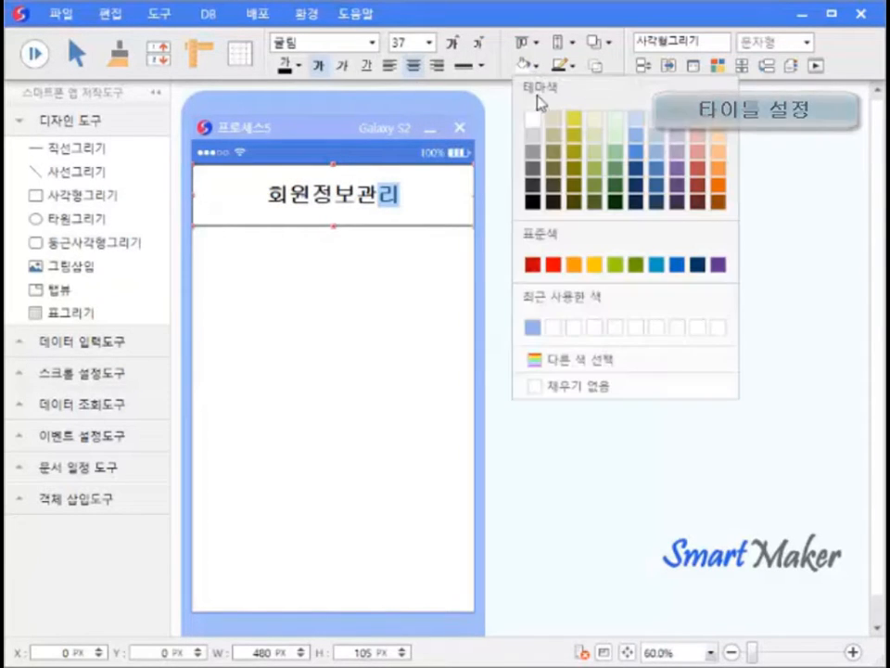
left_click(533, 327)
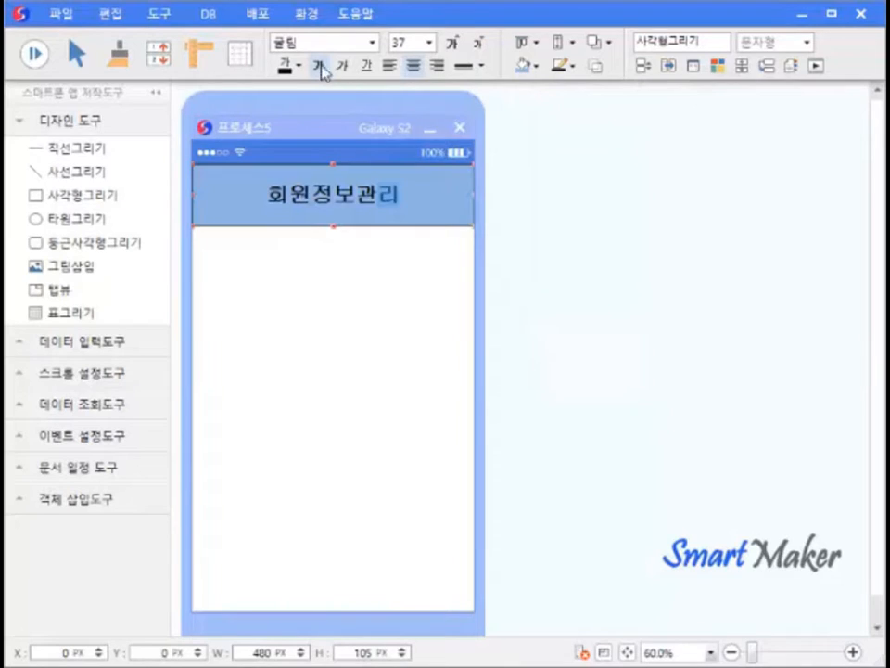
left_click(297, 66)
left_click(302, 125)
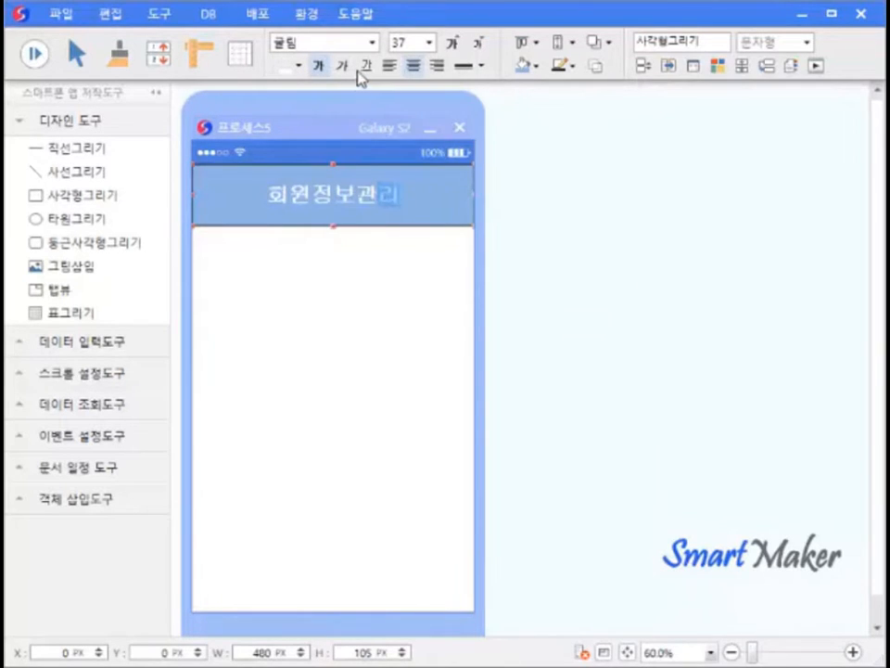
left_click(568, 70)
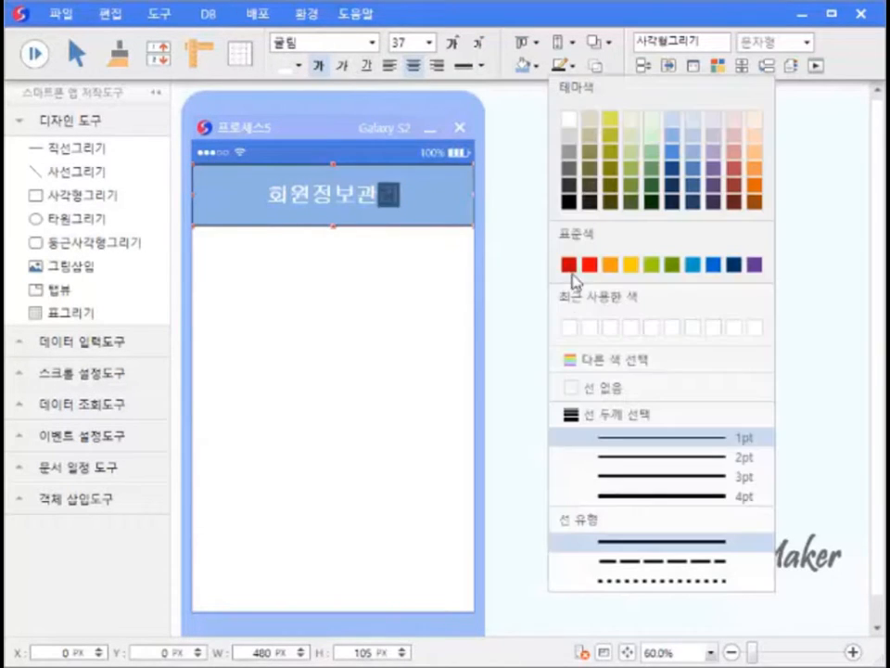
left_click(570, 387)
left_click(429, 303)
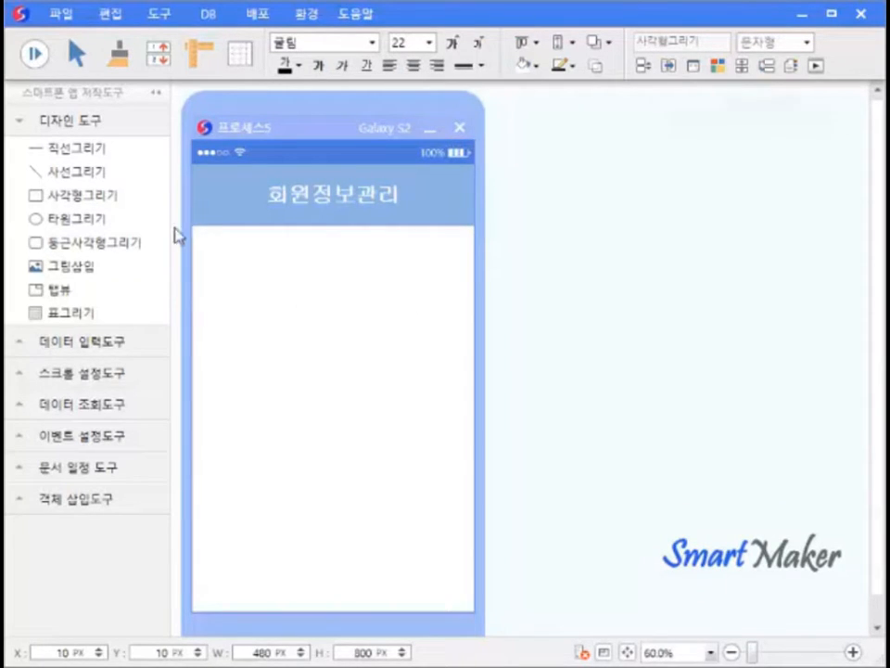
Draw a label rectangle about 124 × 50 px below the title bar's left end and narrow it to 120 px
left_click_drag(141, 209, 278, 271)
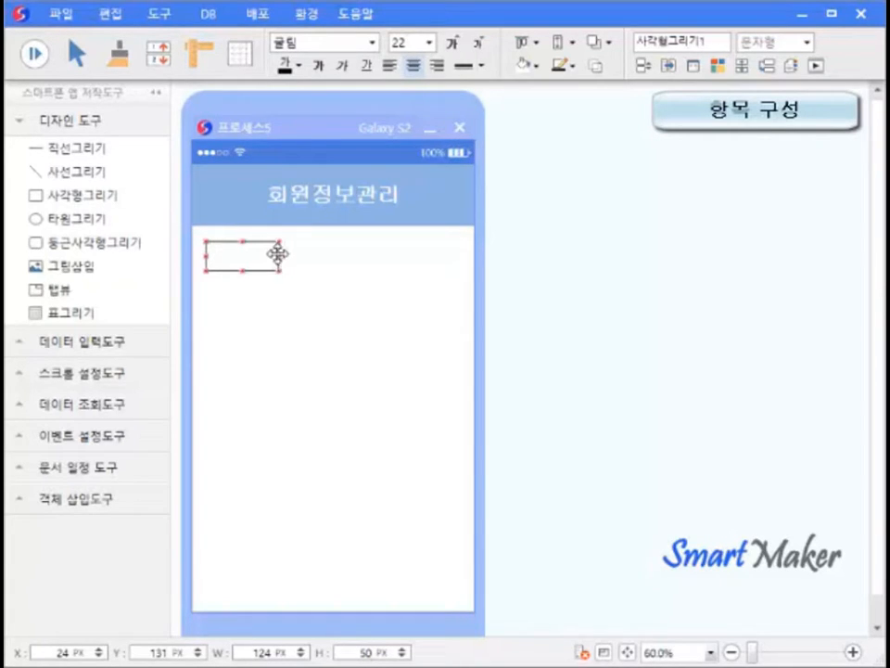
mouse_move(280, 254)
left_mouse_down()
mouse_move(344, 253)
mouse_move(276, 256)
left_mouse_up()
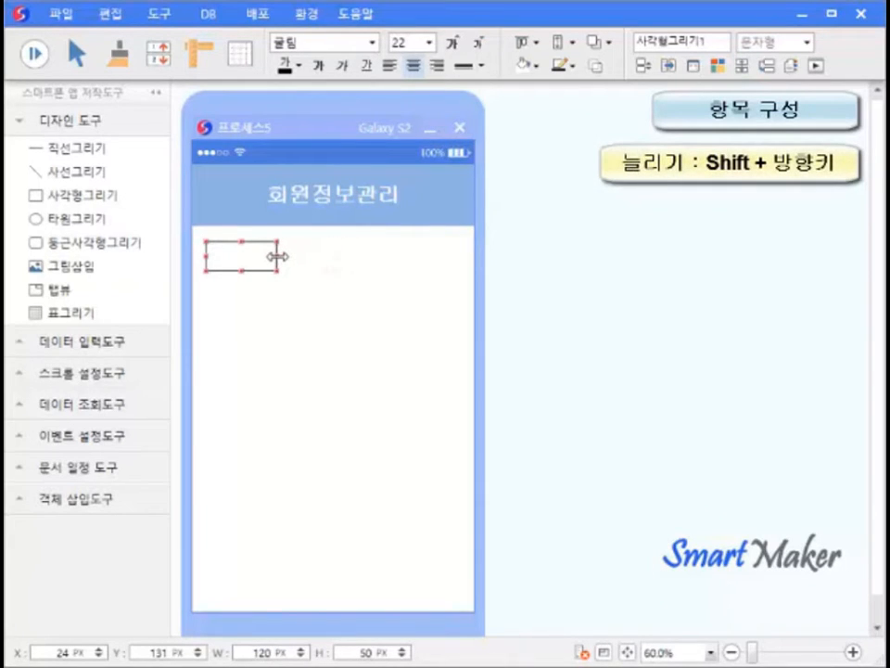
Widen the label rectangle in small increments to about 191 px
key("shift+Right")
key("shift+Right")
key("shift+Right")
key("shift+Right")
key("shift+Right")
key("shift+Right")
key("shift+Right")
key("shift+Right")
key("shift+Right")
key("shift+Right")
key("shift+Right")
key("shift+Right")
key("shift+Right")
key("shift+Right")
key("shift+Right")
key("shift+Right")
key("shift+Right")
key("shift+Right")
key("shift+Right")
key("shift+Right")
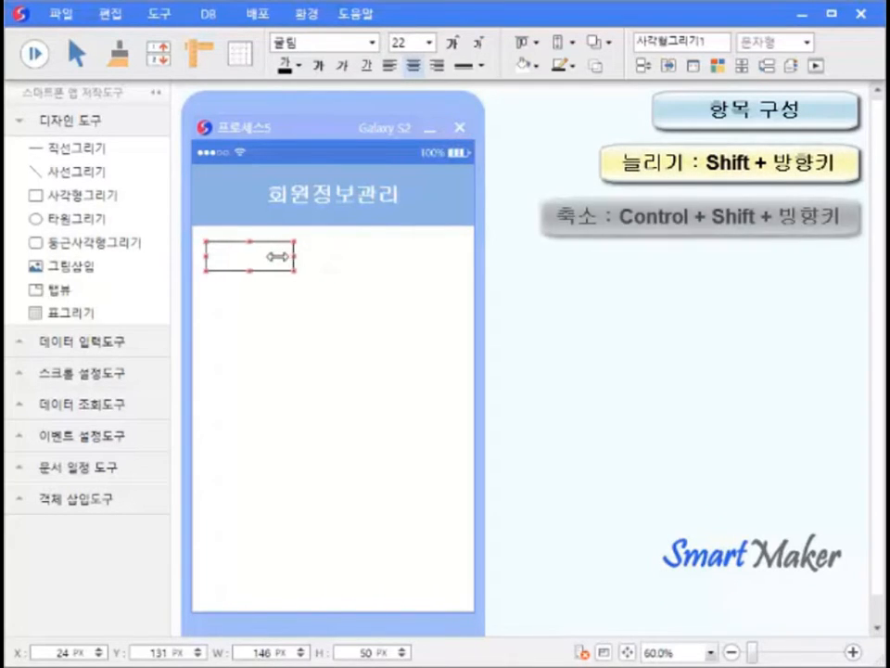
key("shift+Right")
key("shift+Right")
key("shift+Right")
key("shift+Right")
key("shift+Right")
key("shift+Right")
key("shift+Right")
key("shift+Right")
key("shift+Right")
key("shift+Right")
key("shift+Right")
key("shift+Right")
key("shift+Right")
key("shift+Right")
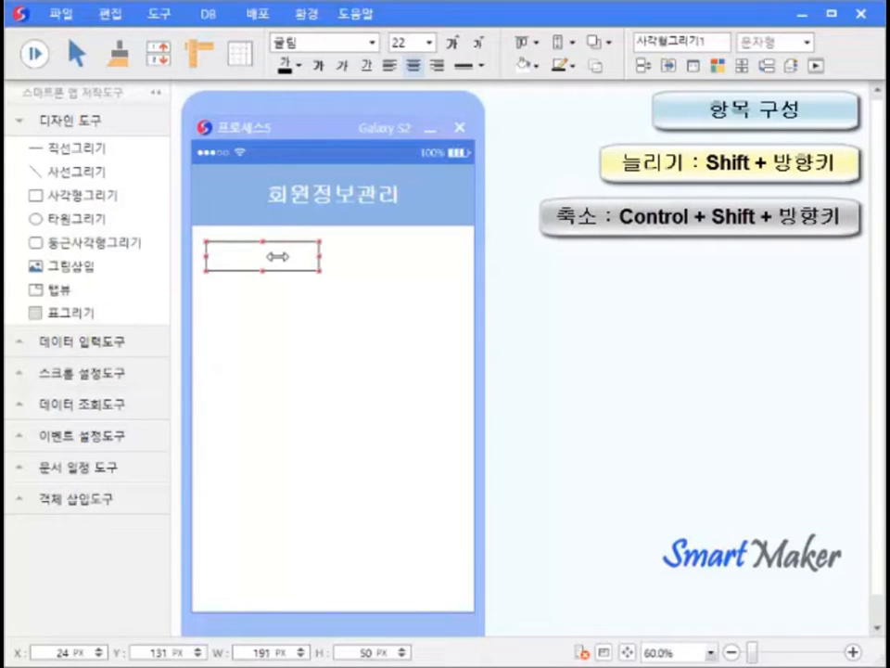
Narrow the label rectangle in small increments to about 125 px
key("ctrl+shift+Left")
key("ctrl+shift+Left")
key("ctrl+shift+Left")
key("ctrl+shift+Left")
key("ctrl+shift+Left")
key("ctrl+shift+Left")
key("ctrl+shift+Left")
key("ctrl+shift+Left")
key("ctrl+shift+Left")
key("ctrl+shift+Left")
key("ctrl+shift+Left")
key("ctrl+shift+Left")
key("ctrl+shift+Left")
key("ctrl+shift+Left")
key("ctrl+shift+Left")
key("ctrl+shift+Left")
key("ctrl+shift+Left")
key("ctrl+shift+Left")
key("ctrl+shift+Left")
key("ctrl+shift+Left")
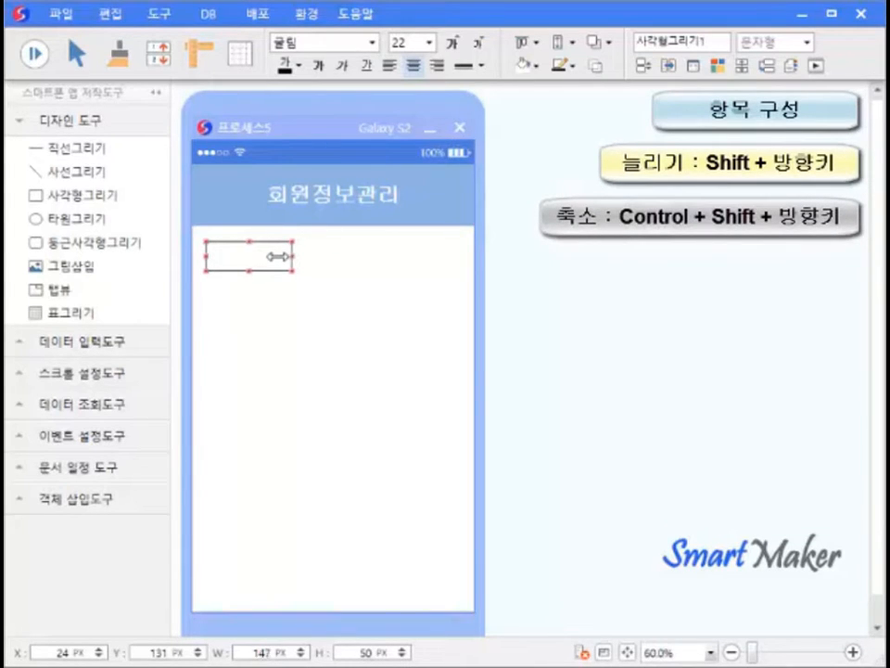
key("ctrl+shift+Left")
key("ctrl+shift+Left")
key("ctrl+shift+Left")
key("ctrl+shift+Left")
key("ctrl+shift+Left")
key("ctrl+shift+Left")
key("ctrl+shift+Left")
key("ctrl+shift+Left")
key("ctrl+shift+Left")
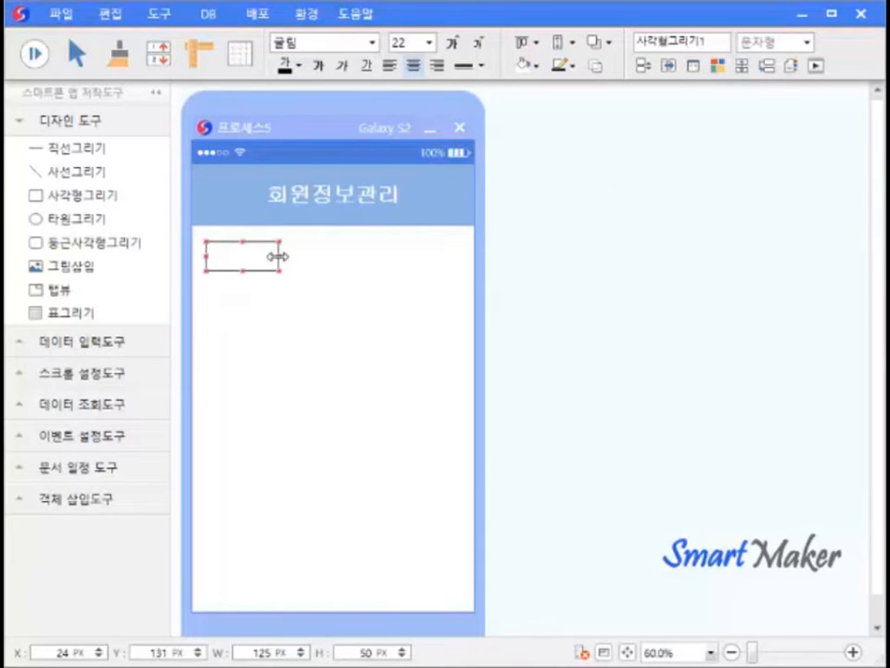
Paste three copies of the label rectangle and undo the pastes
key("ctrl+v")
key("ctrl+v")
key("ctrl+v")
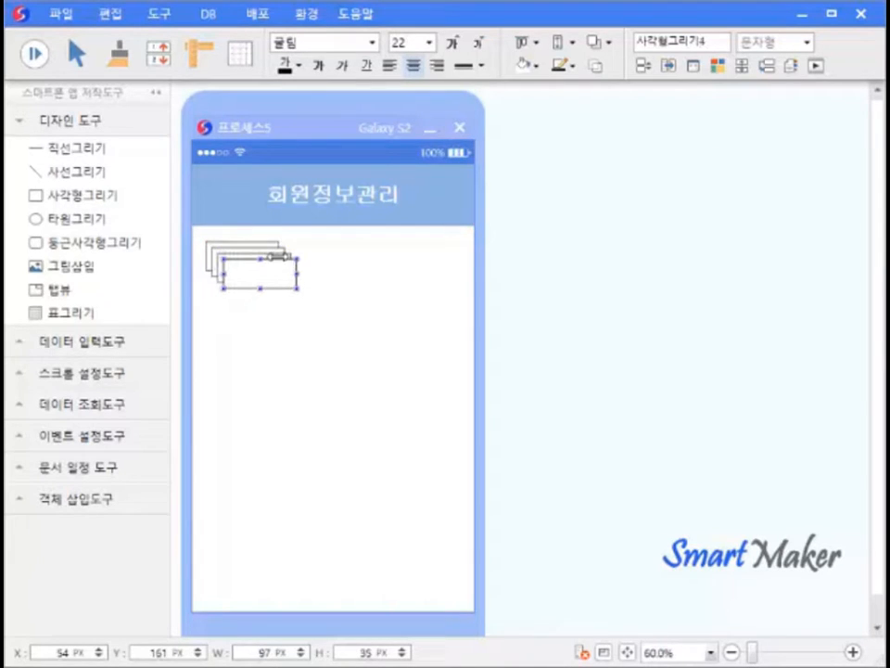
key("ctrl+z")
key("ctrl+z")
key("ctrl+z")
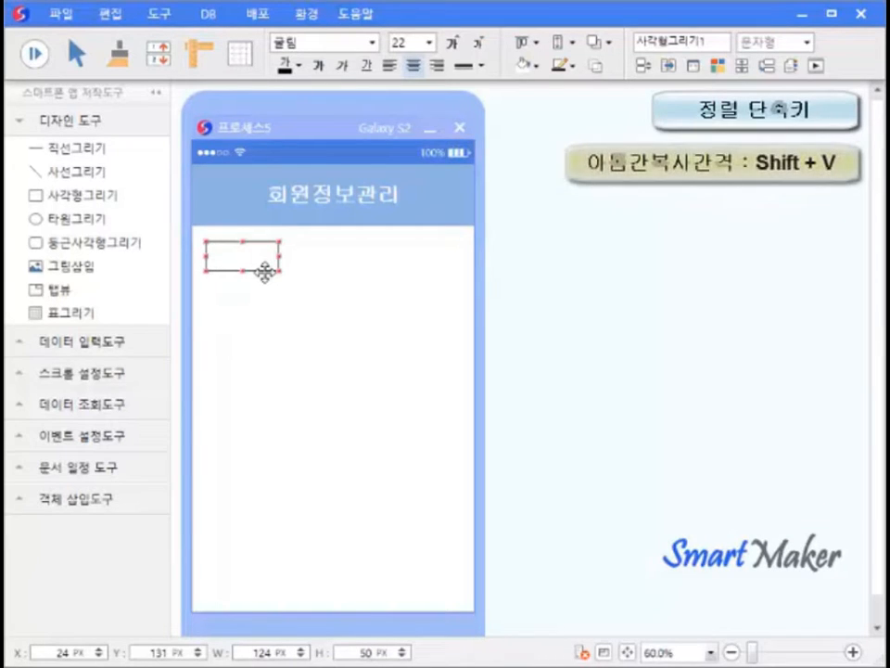
Set the atom copy spacing and duplicate the label rectangle downward seven times, with the last copy at Y 551 px
key("shift+v")
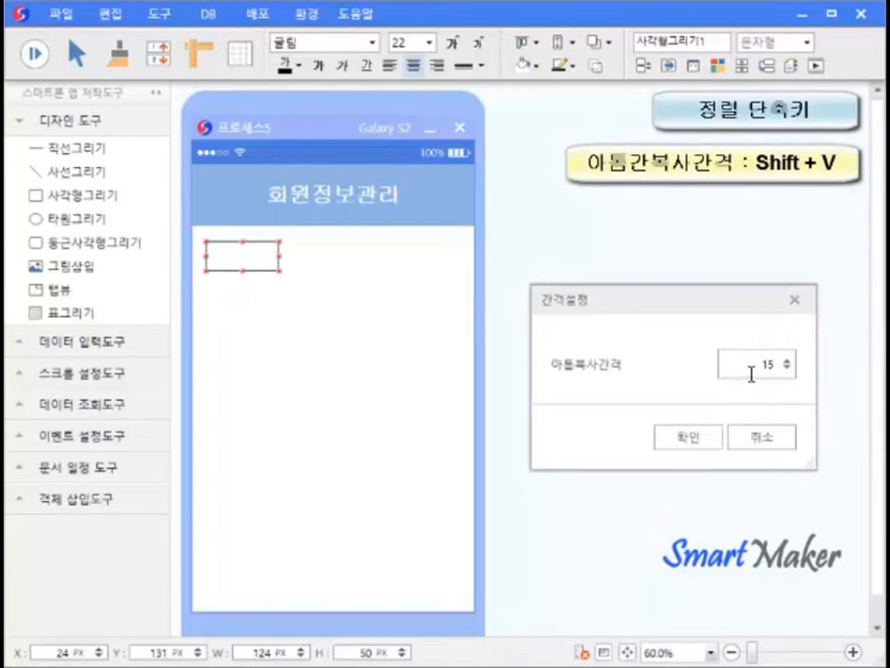
left_click_drag(752, 374, 813, 373)
key("Return")
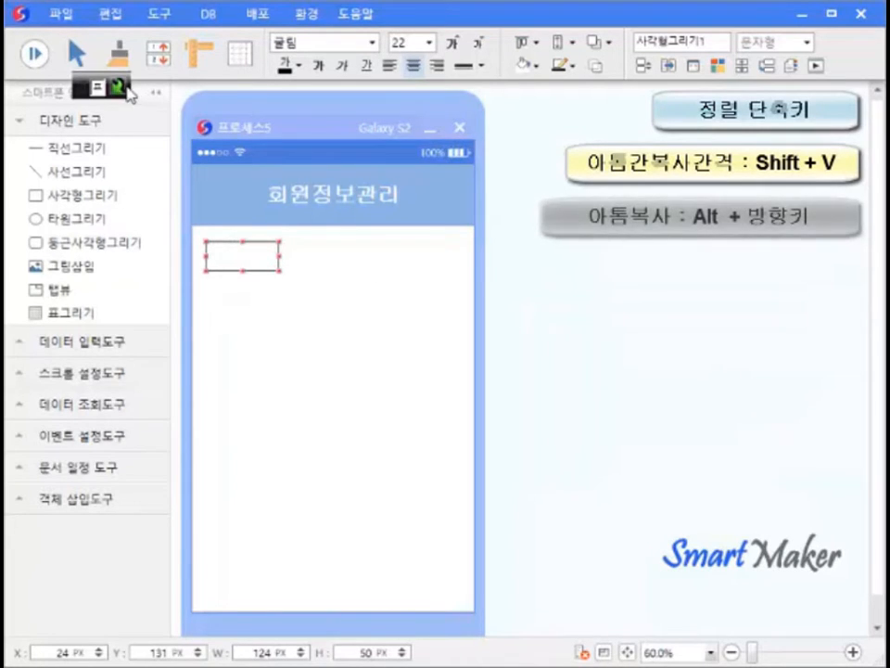
key("alt+Down")
key("alt+Down")
key("alt+Down")
key("alt+Down")
key("alt+Down")
key("alt+Down")
key("alt+Down")
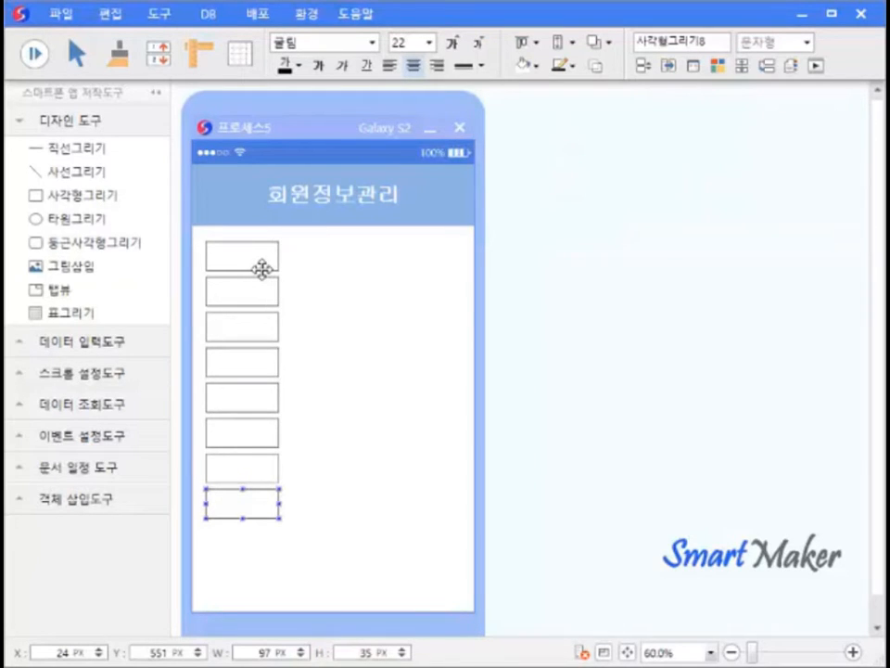
Label the first four boxes in order: 회원번호, 성 명, 직 장 명 and 부 서 명
double_click(263, 267)
type("회원번호")
key("Tab")
type("성    명")
key("Tab")
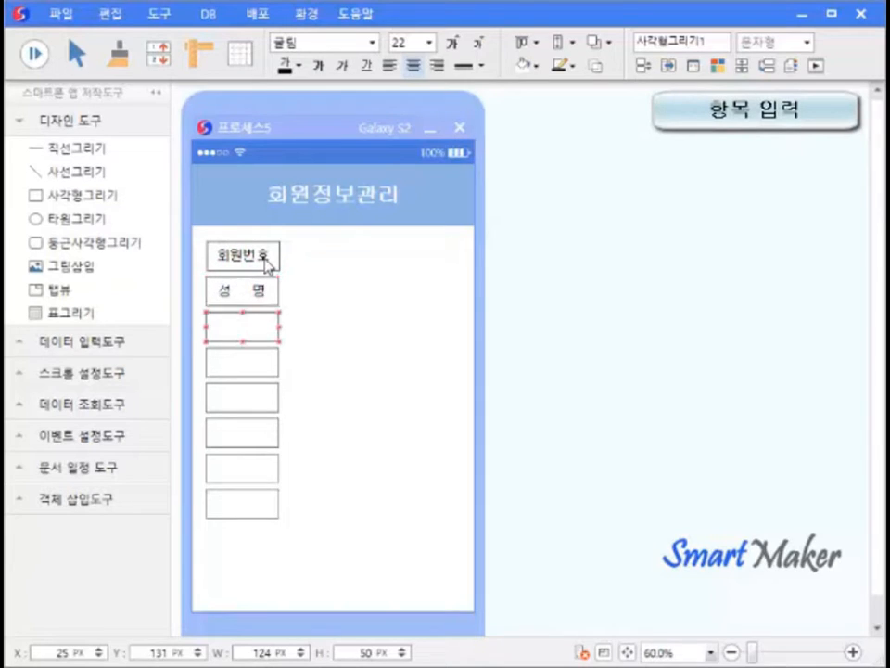
type("직 장 명")
key("Tab")
type("부 서 명")
key("Tab")
Label the remaining four boxes in order: 주 소, 취 미, 월 회 비 and 가 입 일
type("주    소")
key("Tab")
type("취    미")
key("Tab")
type("월 회")
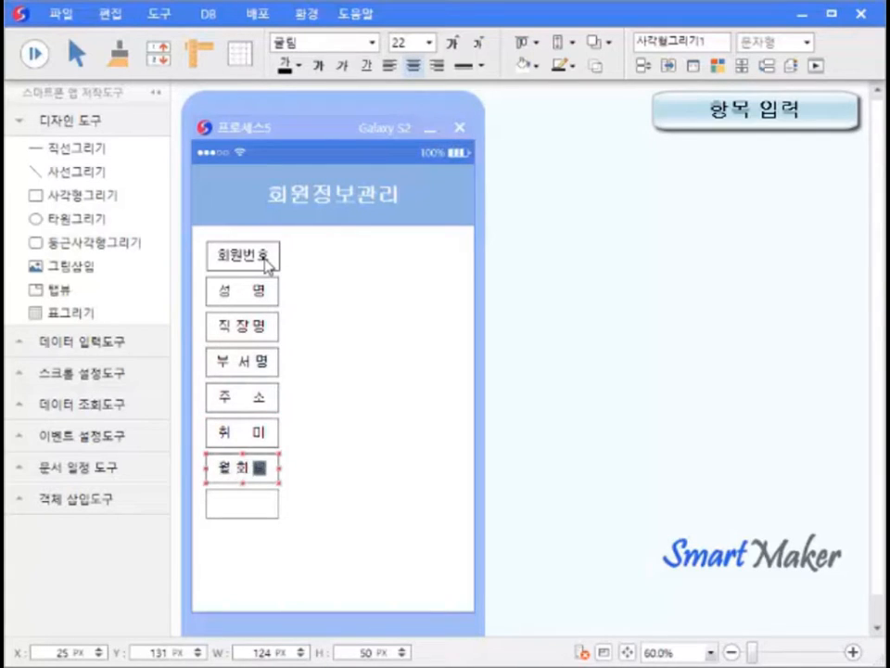
type(" 비")
key("Tab")
type("가 입 일")
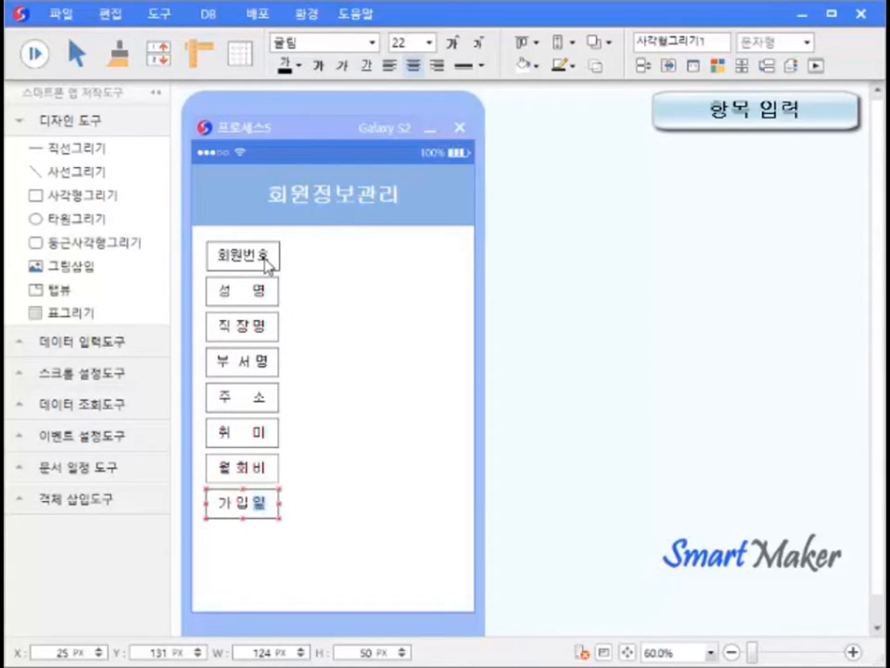
left_click(324, 280)
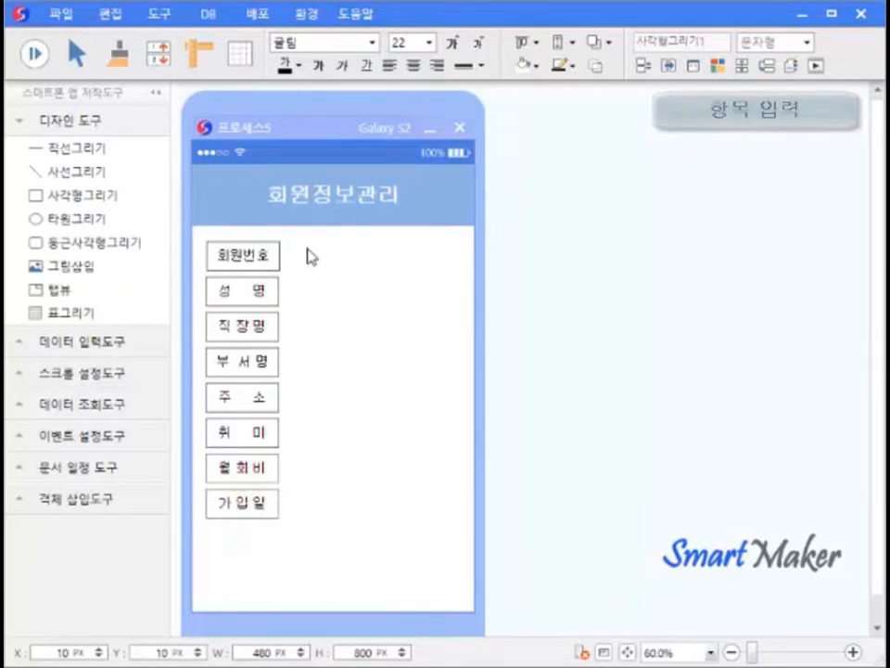
Select all eight label boxes and move them together slightly down and to the right
left_click_drag(301, 236, 190, 541)
left_click_drag(240, 509, 250, 525)
left_click(338, 473)
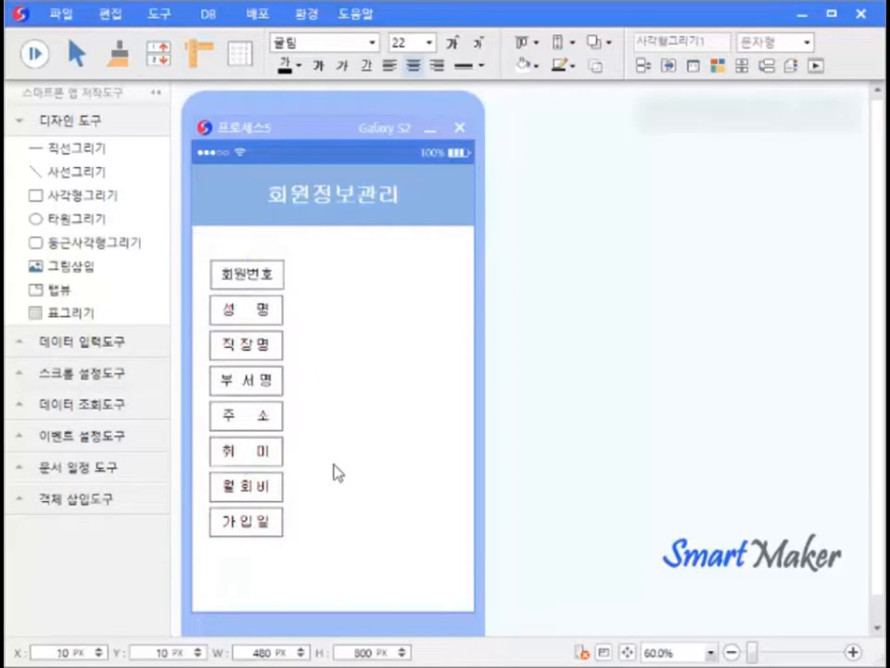
Place a data input field (데이터입력란) beside the 회원번호 label
left_click(97, 122)
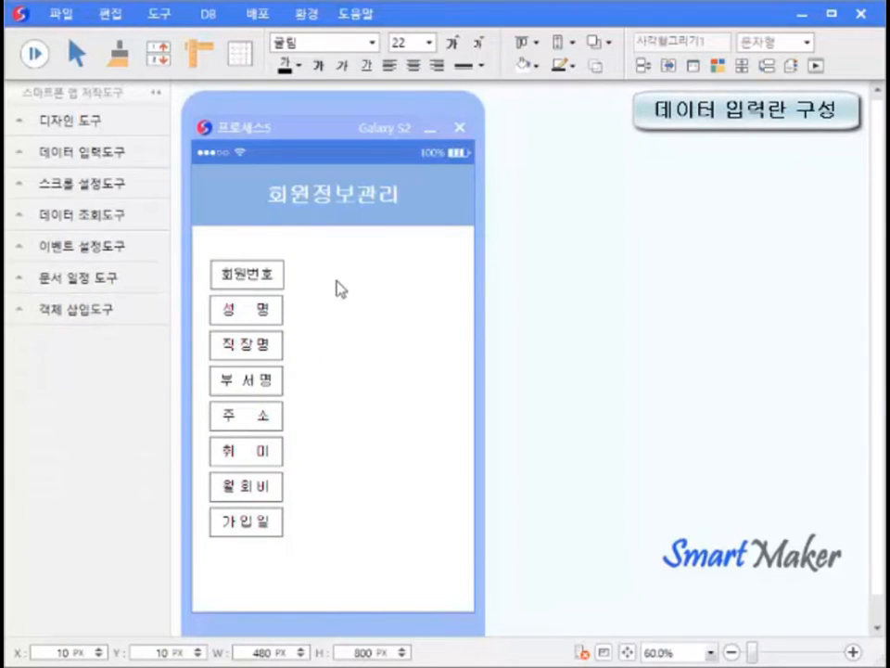
left_click(107, 158)
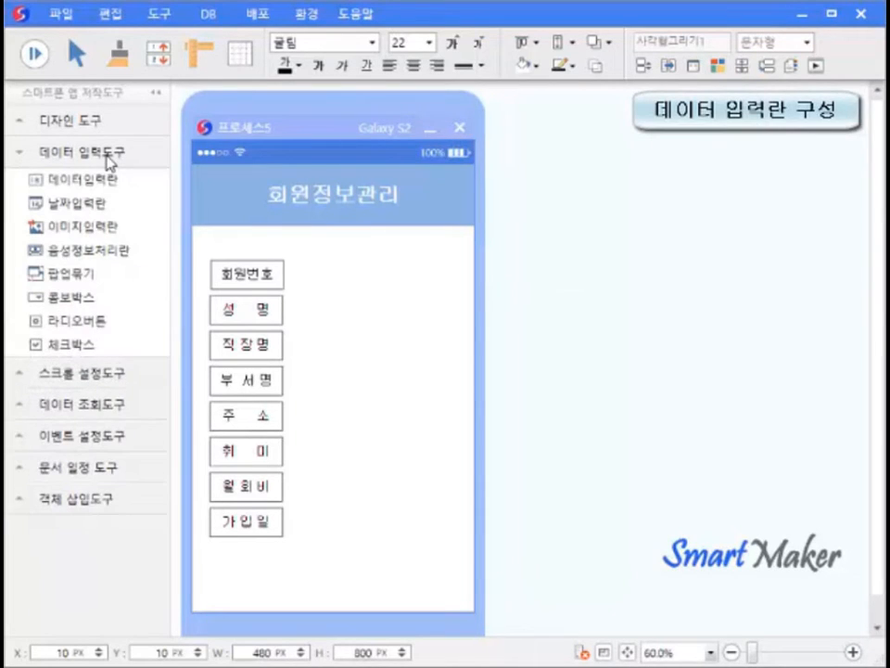
left_click(105, 182)
left_click(332, 280)
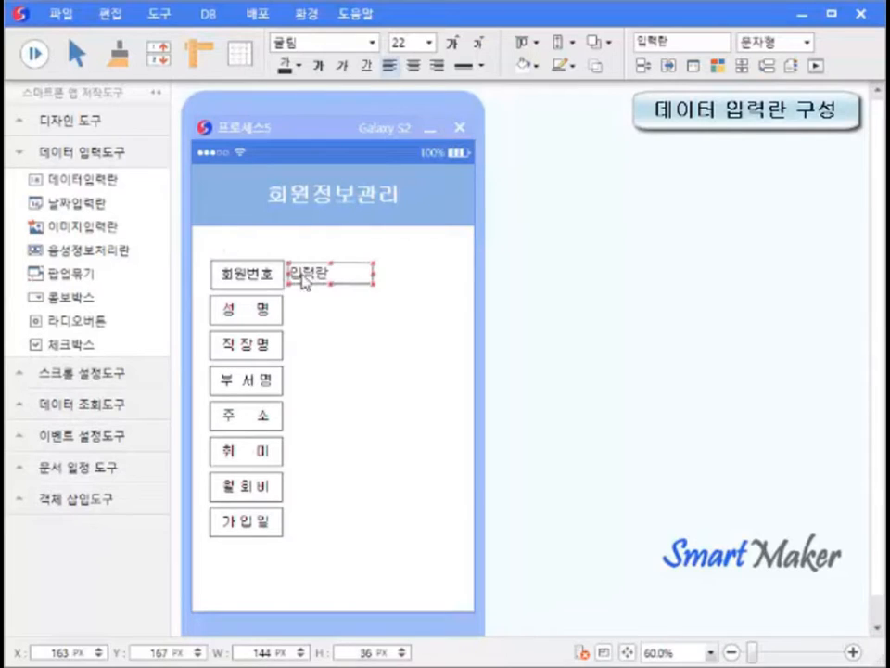
Match the new input field's height to the 회원번호 label and align the two in one row
left_click(271, 276, "shift")
left_click(563, 44)
left_click(566, 87)
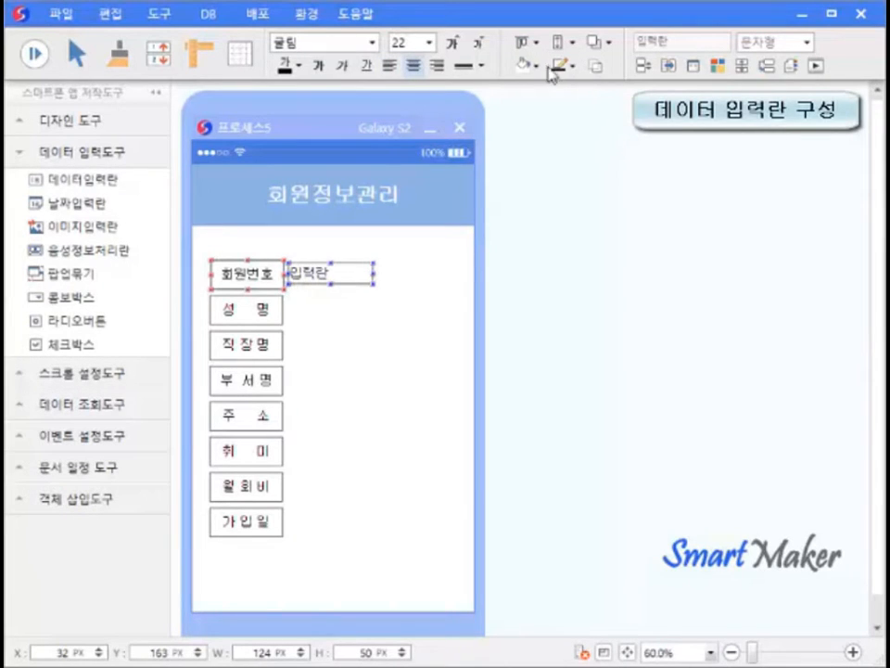
left_click(534, 45)
left_click(528, 112)
left_click(389, 271)
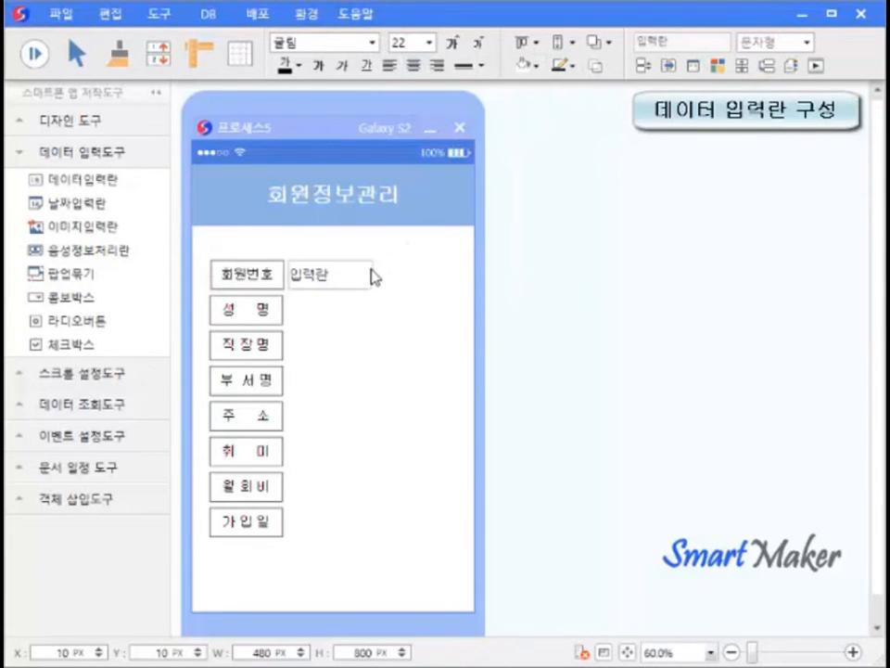
Widen the 회원번호 input field to about 161 px
left_click(371, 277)
mouse_move(376, 276)
left_mouse_down()
mouse_move(397, 279)
mouse_move(383, 278)
left_mouse_up()
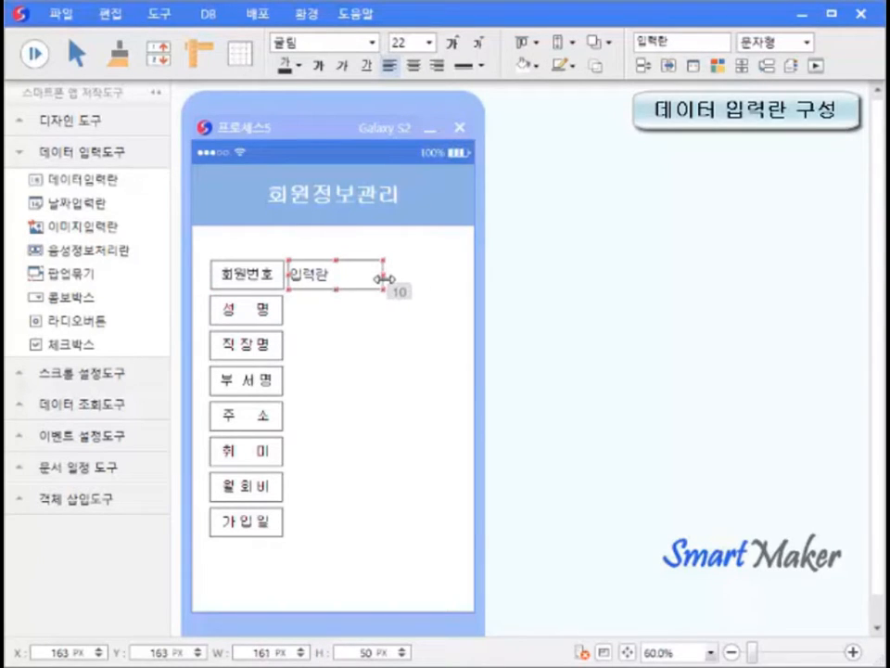
left_click(413, 284)
Widen the 회원번호 input field further in small increments to 193 px
left_click(377, 284)
key("shift+Right")
key("shift+Right")
key("shift+Right")
key("shift+Right")
key("shift+Right")
key("shift+Right")
key("shift+Right")
key("shift+Right")
key("shift+Right")
key("shift+Right")
key("shift+Right")
key("shift+Right")
key("shift+Right")
key("shift+Right")
key("shift+Right")
key("shift+Right")
key("shift+Right")
key("shift+Right")
key("shift+Right")
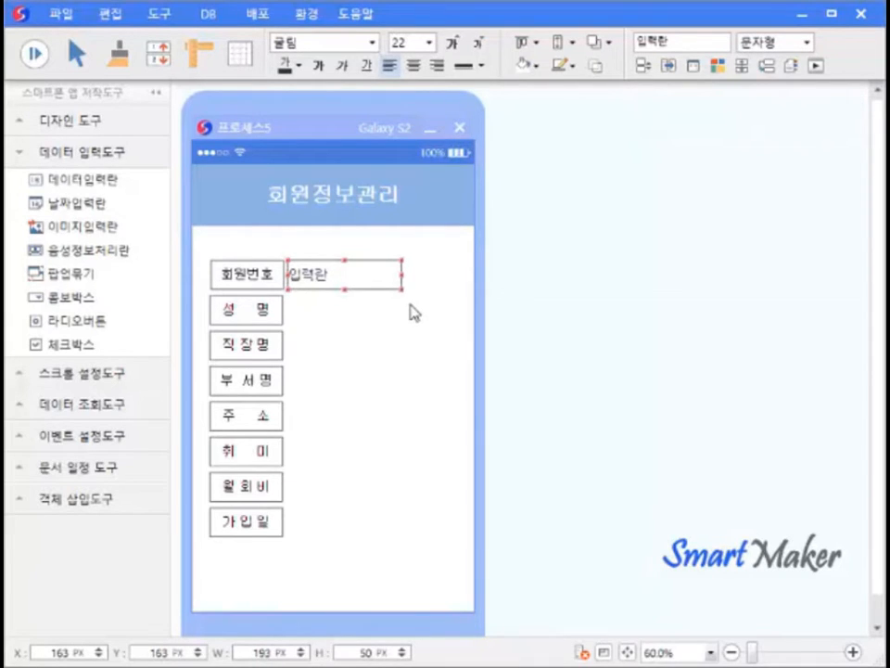
Narrow the 회원번호 input field in small increments to 162 px
key("shift+Left")
key("shift+Left")
key("shift+Left")
key("shift+Left")
key("shift+Left")
key("shift+Left")
key("shift+Left")
key("shift+Left")
key("shift+Left")
key("shift+Left")
key("shift+Left")
key("shift+Left")
key("shift+Left")
key("shift+Left")
key("shift+Left")
key("shift+Left")
key("shift+Left")
key("shift+Left")
key("shift+Left")
key("shift+Left")
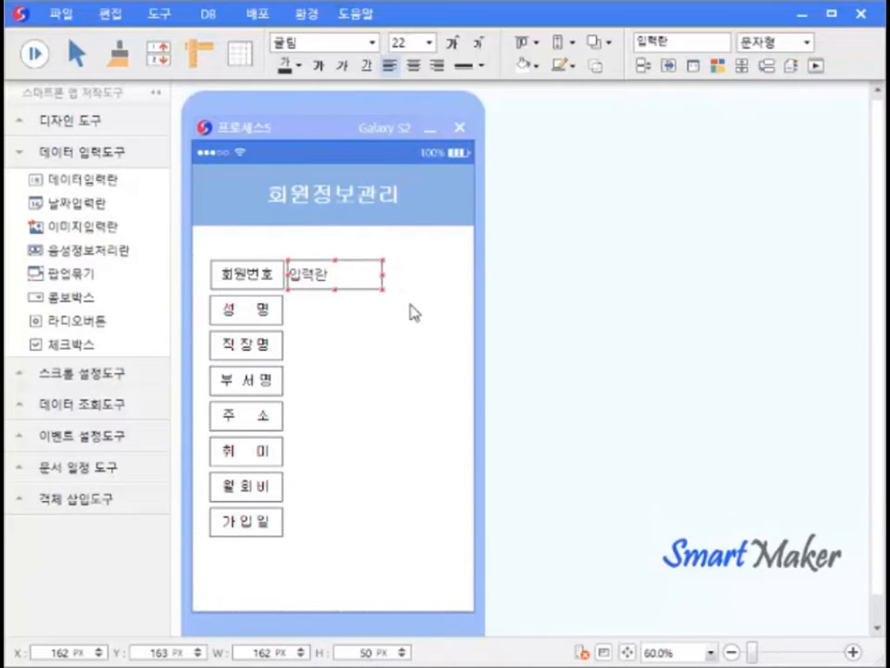
Duplicate the 회원번호 input field downward seven times so that every remaining label has one beside it
key("ctrl+v")
key("ctrl+v")
key("ctrl+v")
key("ctrl+v")
key("ctrl+v")
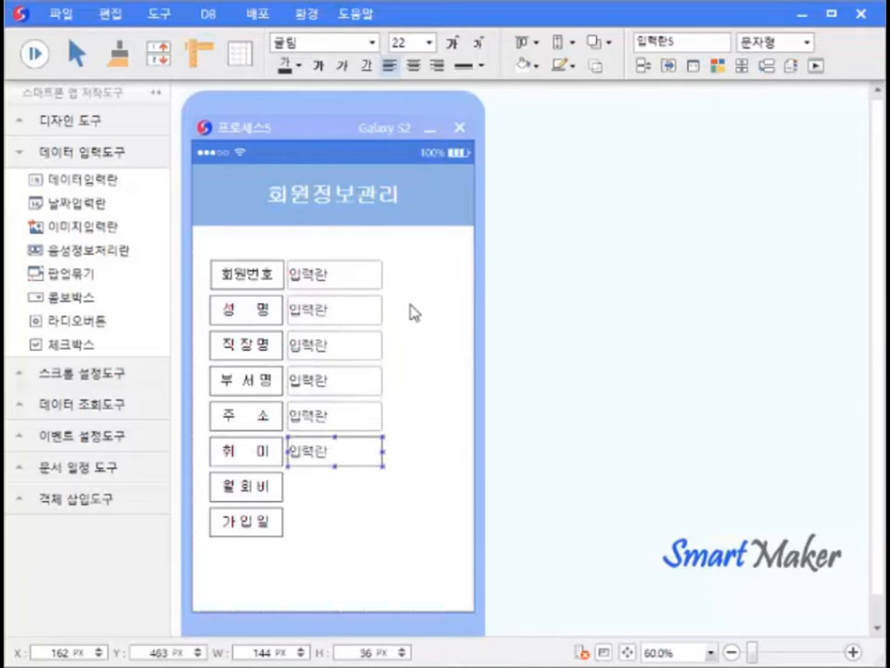
key("ctrl+v")
key("ctrl+v")
left_click(413, 311)
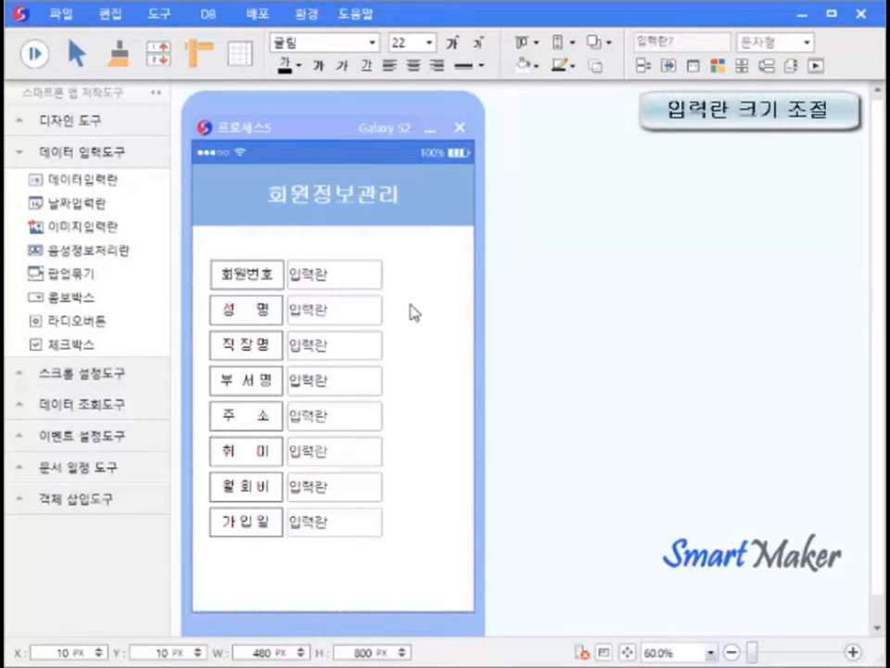
Widen the 주소 input field to about 301 px toward the form's right edge
left_click(362, 416)
left_click_drag(382, 417, 463, 422)
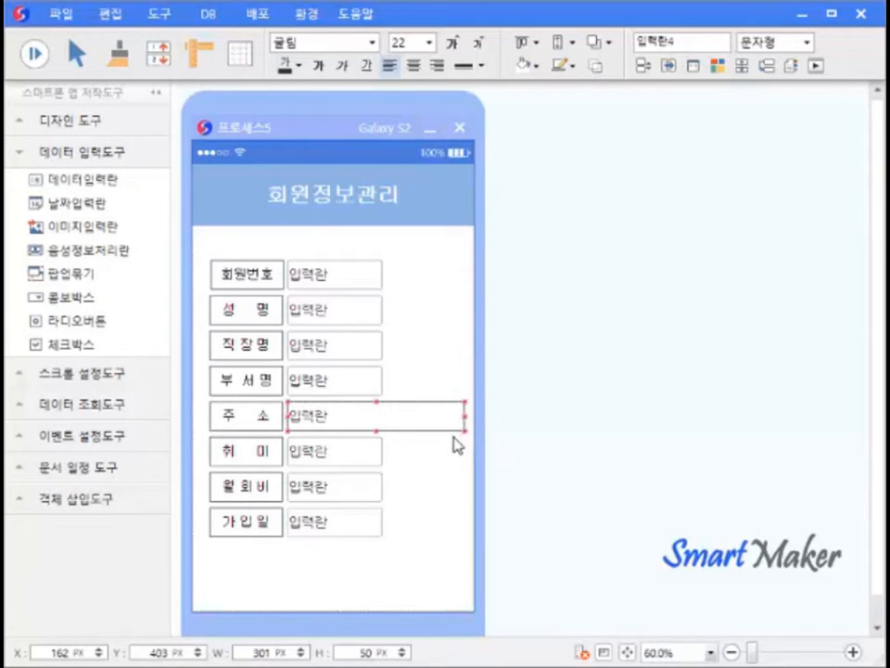
left_click(457, 445)
Narrow all input fields except the 주소 field together to 135 px wide
left_click_drag(413, 555, 225, 222)
left_click_drag(383, 346, 382, 346)
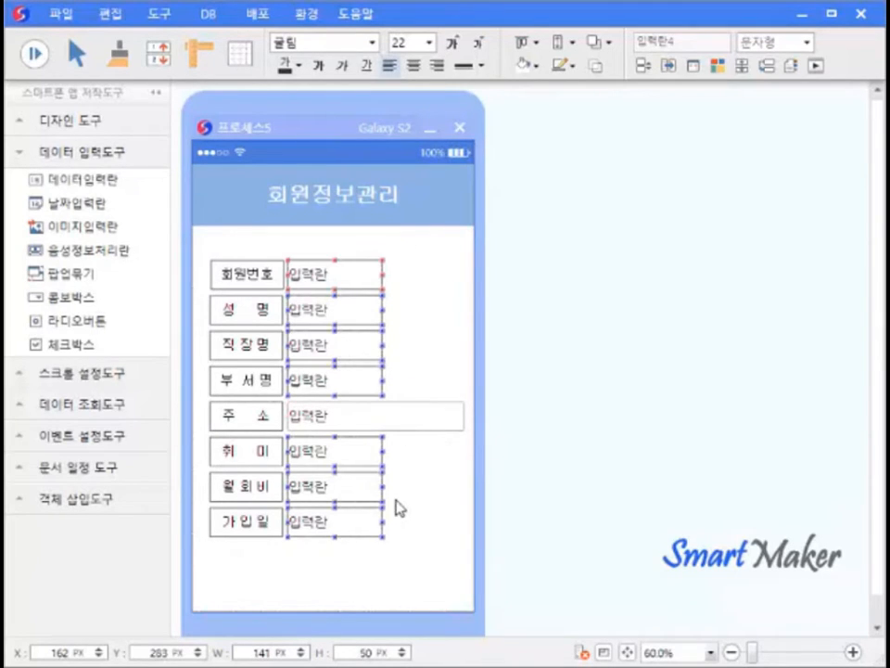
key("shift+Left")
key("shift+Left")
key("shift+Left")
key("shift+Left")
key("shift+Left")
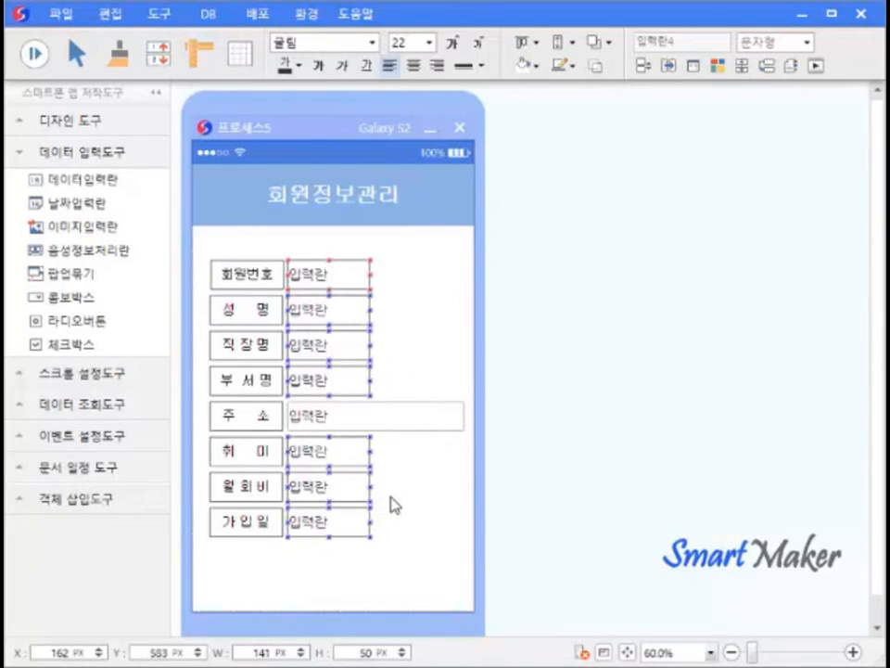
left_click(417, 368)
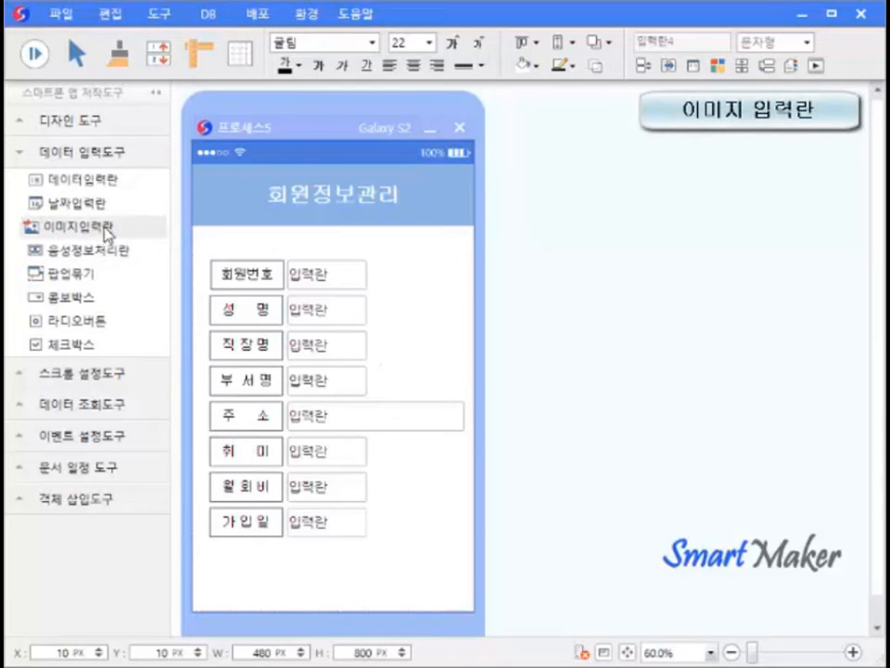
Add an image input field (이미지입력란) of about 152 × 193 px beside the upper four input fields and nudge it up to Y 184 px
left_click_drag(107, 231, 467, 390)
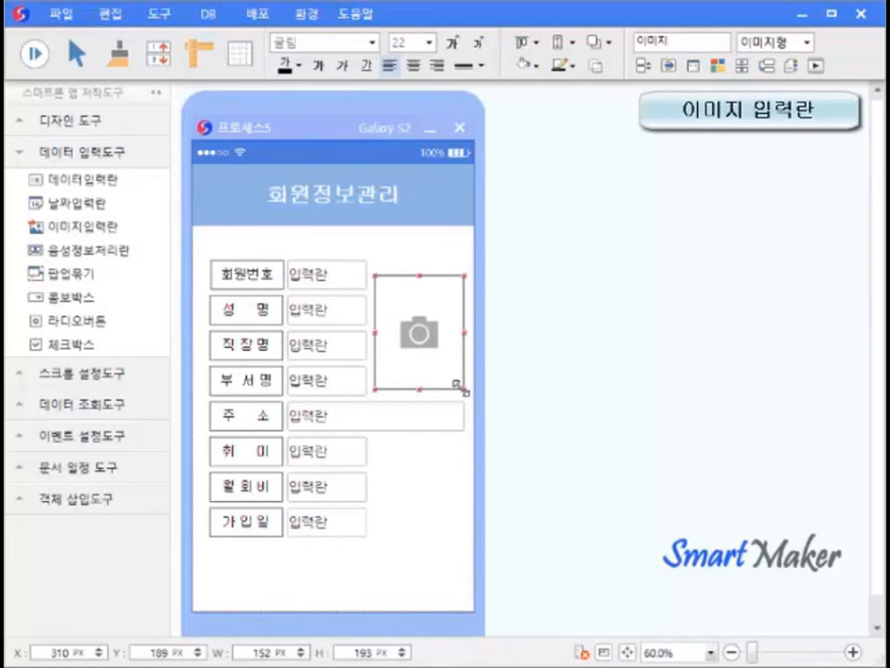
key("Up")
key("Up")
key("Up")
key("Up")
key("Up")
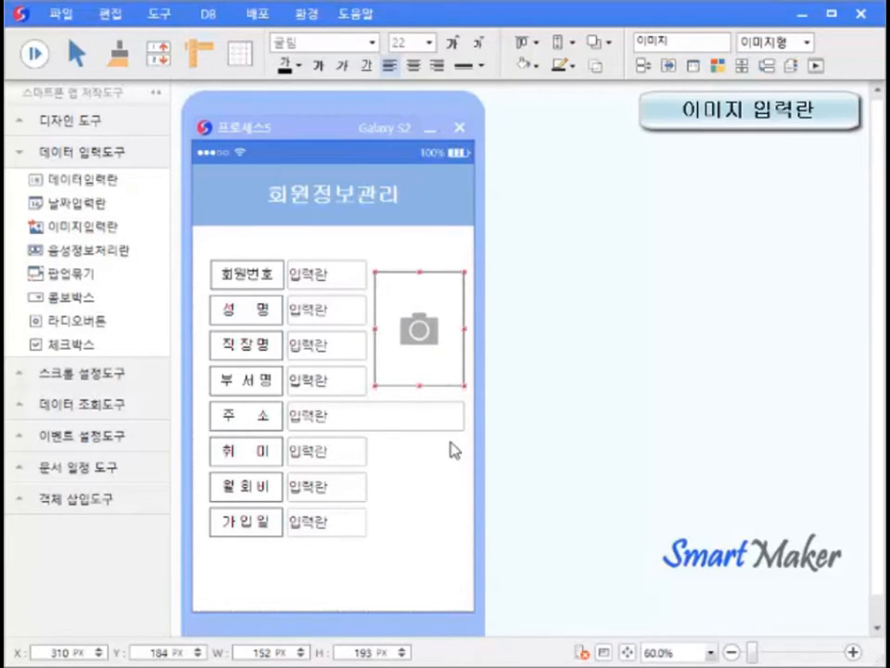
left_click(461, 493)
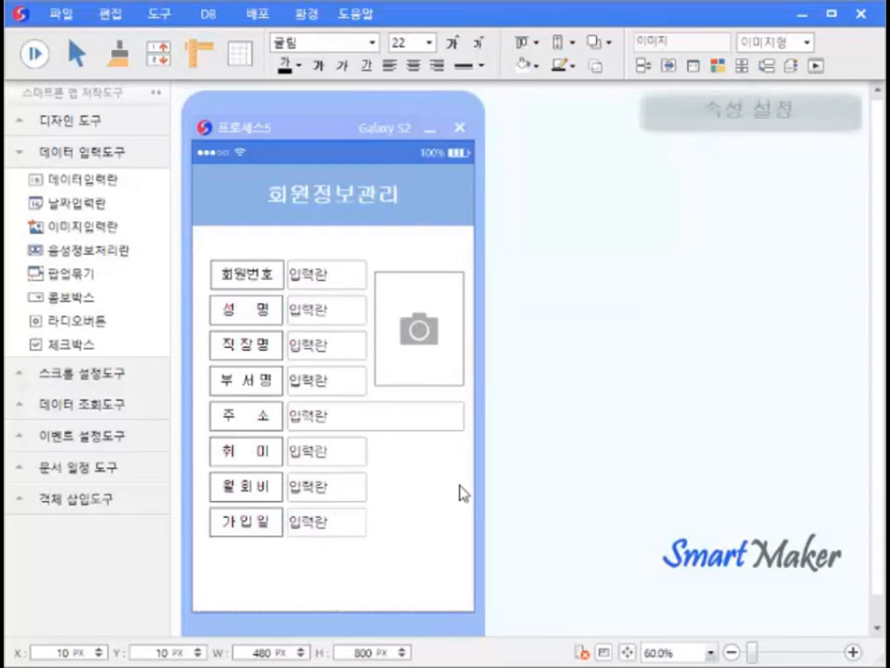
Set the 월회비 input field's style properties to numeric input (숫자입력) with comma insertion (콤마삽입)
left_click(323, 496)
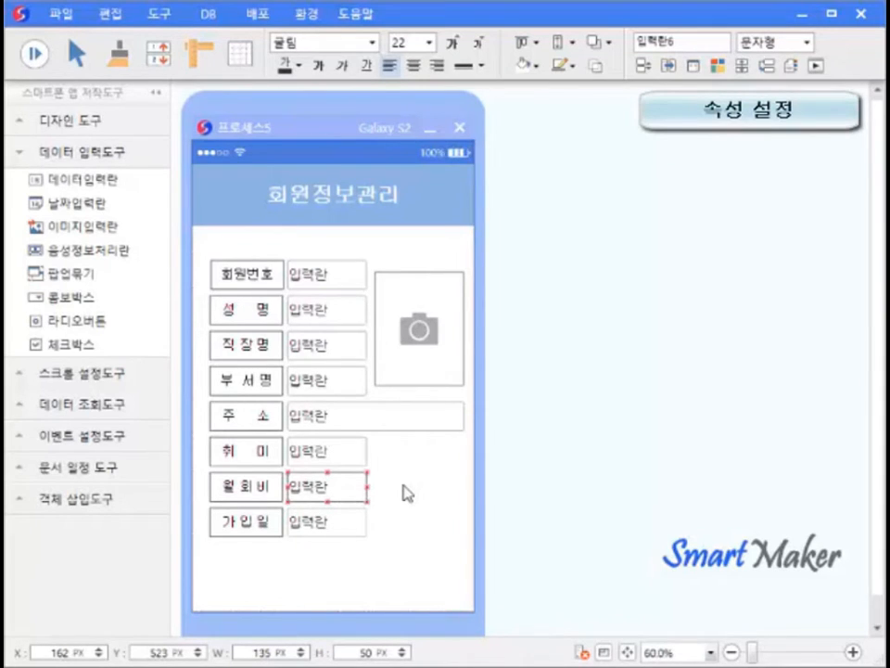
right_click(358, 489)
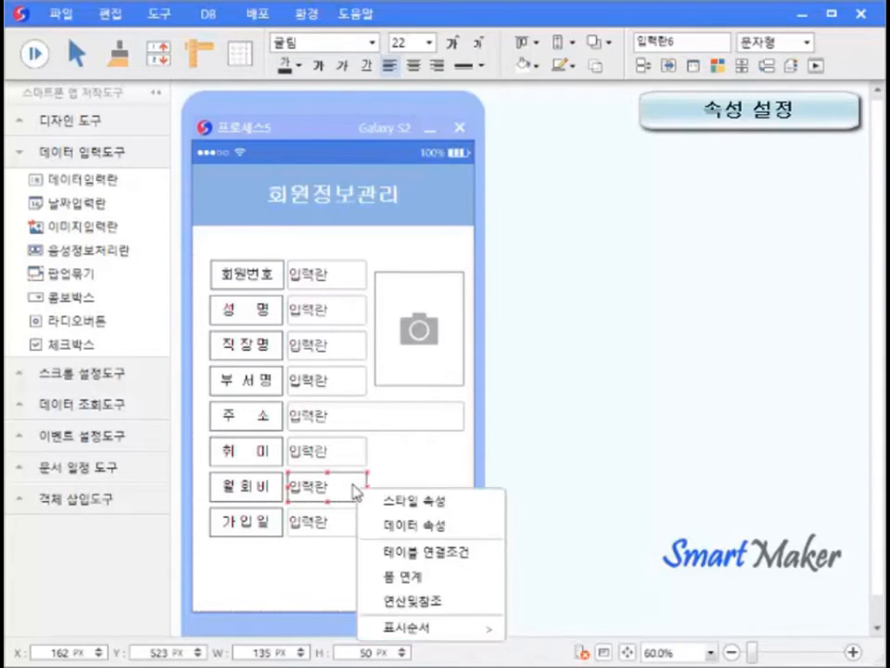
left_click(406, 502)
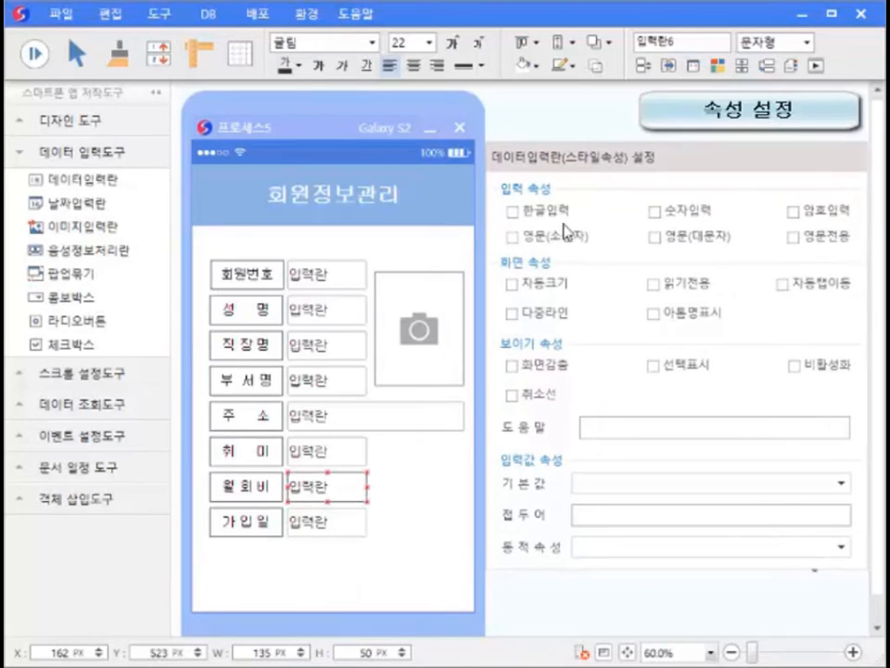
left_click(654, 211)
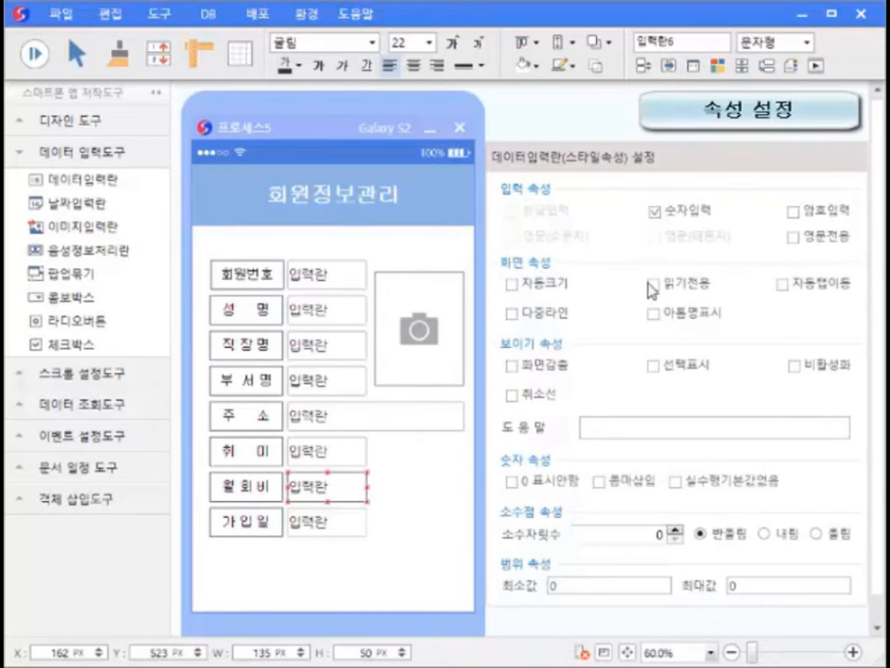
left_click(600, 480)
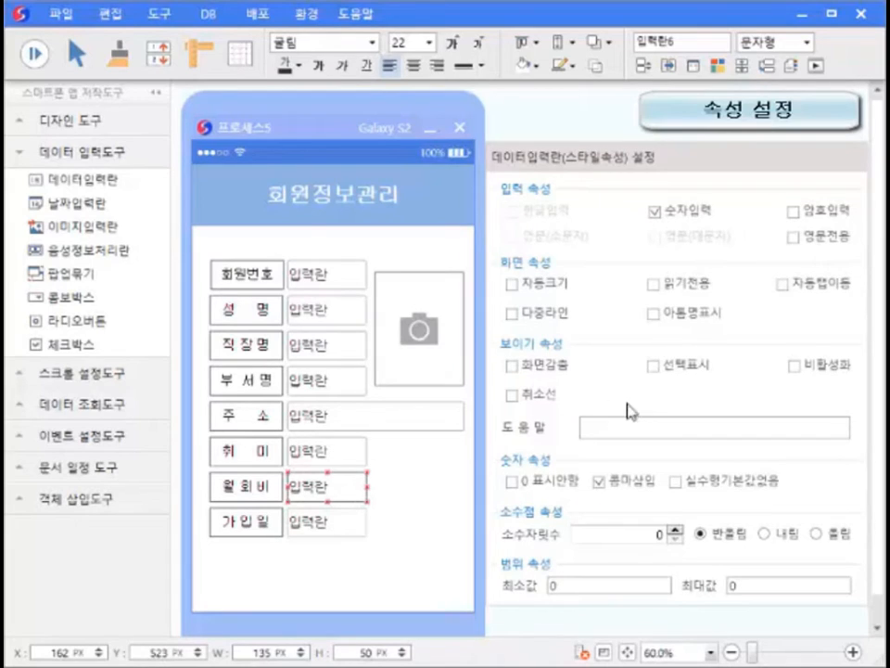
left_click(441, 470)
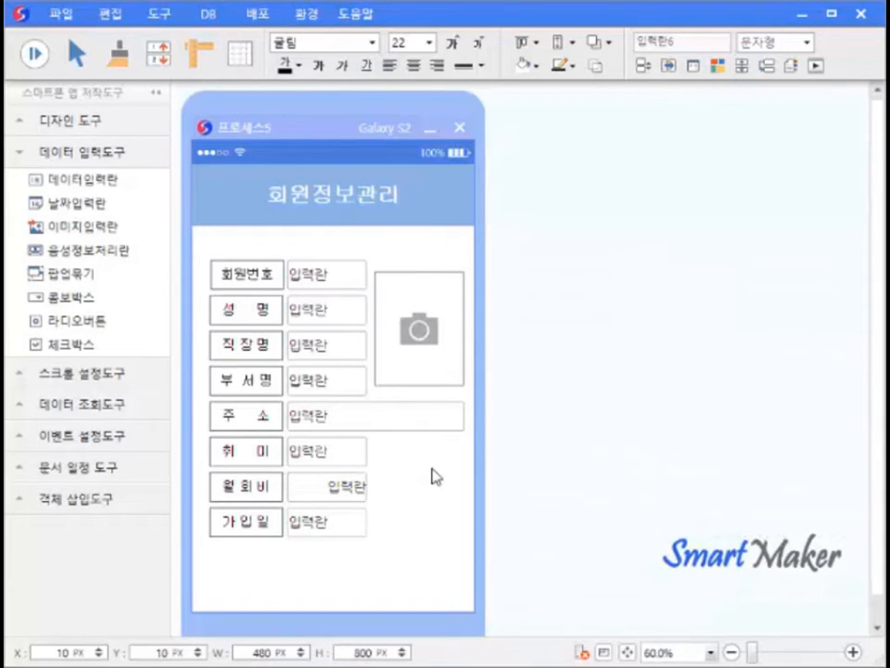
Replace the 가입일 input field with a date input field (날짜입력란) and remove the date field's border
left_click(351, 534)
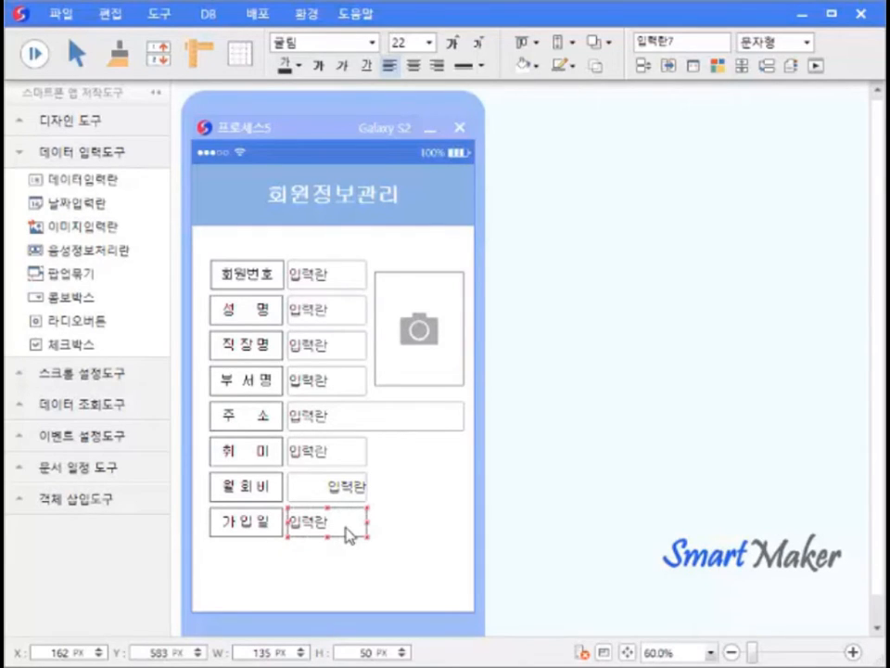
key("Delete")
left_click_drag(117, 206, 350, 525)
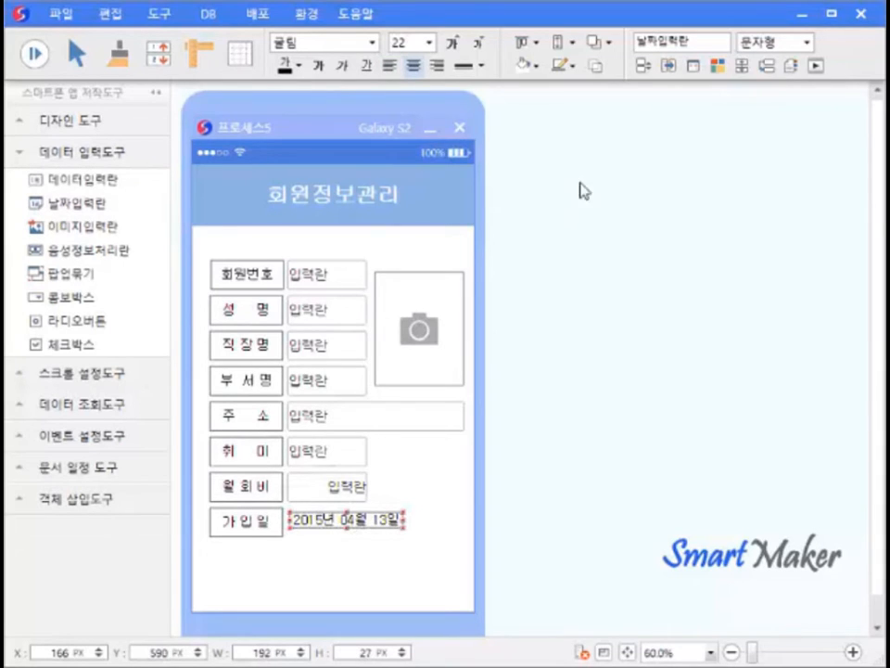
left_click(574, 66)
left_click(575, 389)
left_click(463, 495)
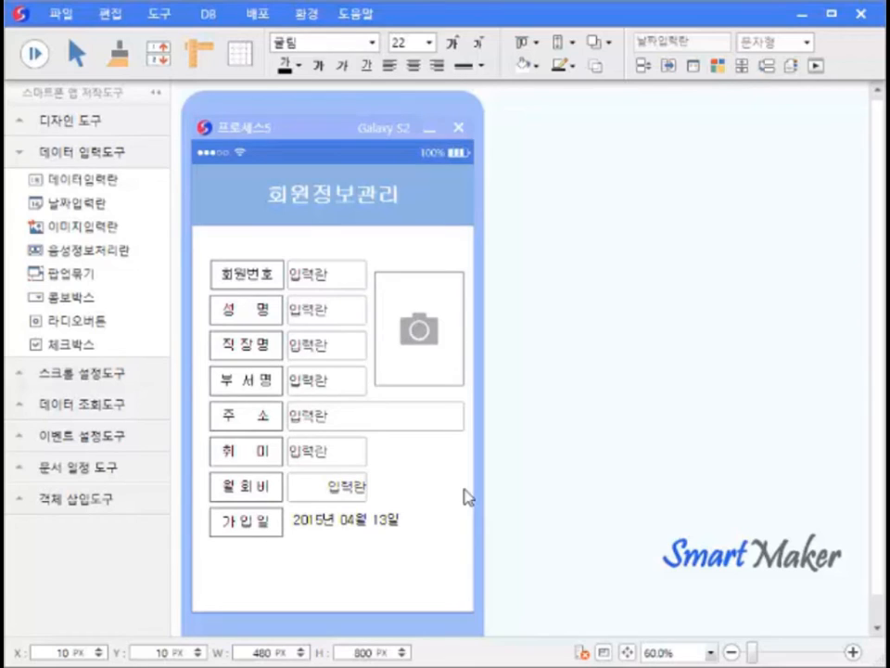
Select all labels and input fields below the title and shift them together about 5 px to the left
left_click(79, 153)
left_click_drag(208, 241, 520, 584)
left_click(432, 377)
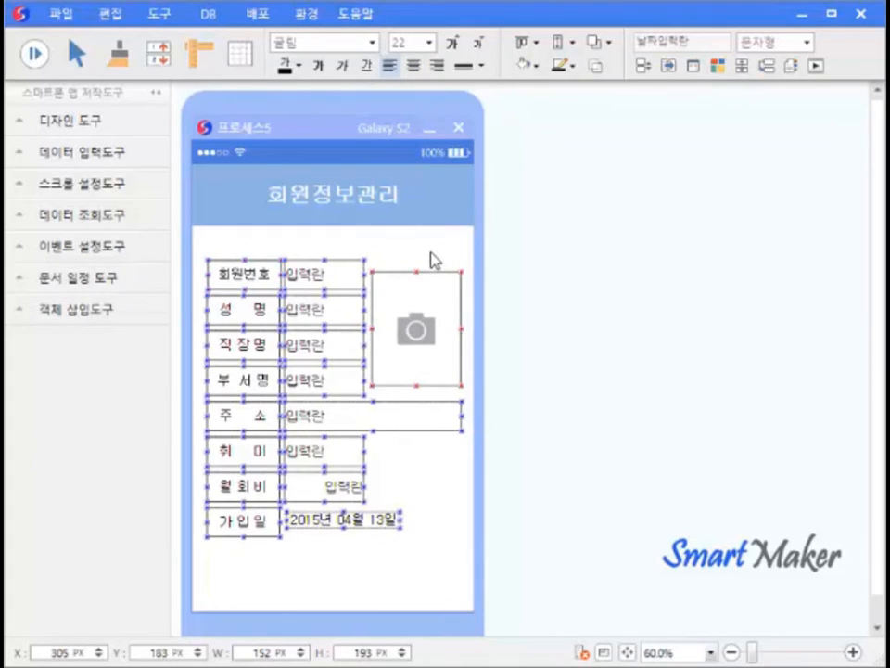
left_click(436, 523)
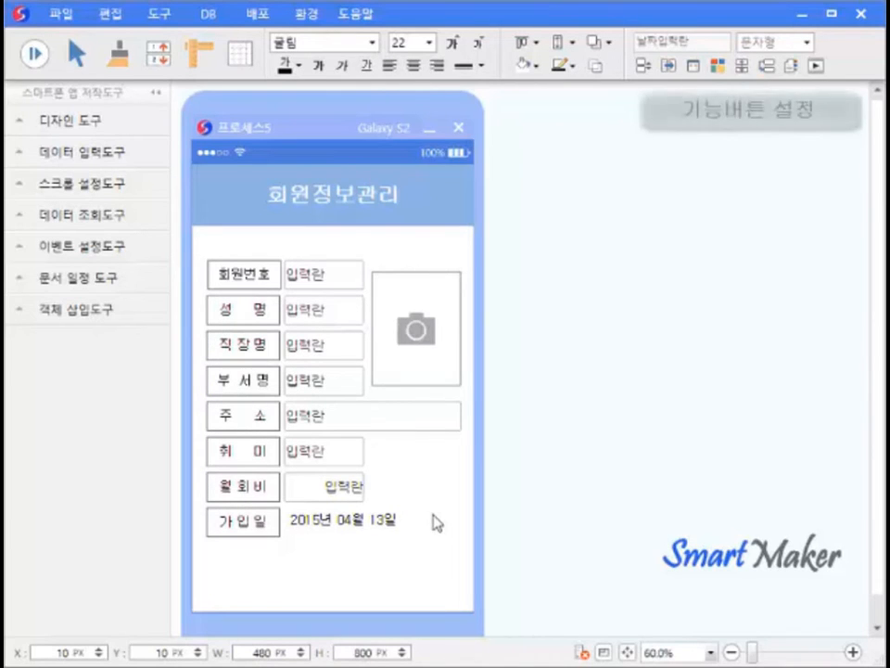
Add a function button (기능버튼) below the 가입일 row and set its function to 저장
left_click(125, 260)
left_click_drag(103, 278, 373, 572)
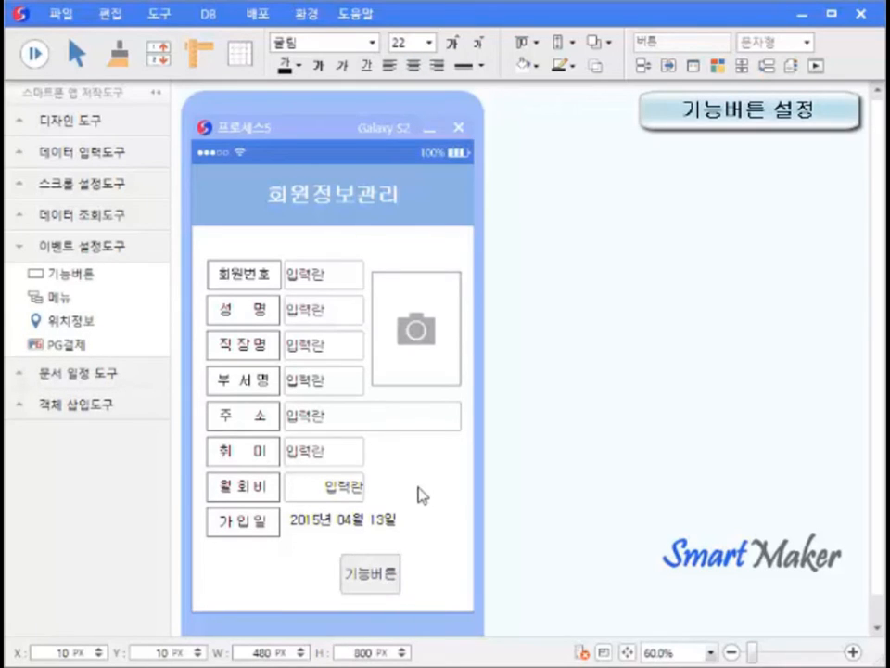
right_click(397, 570)
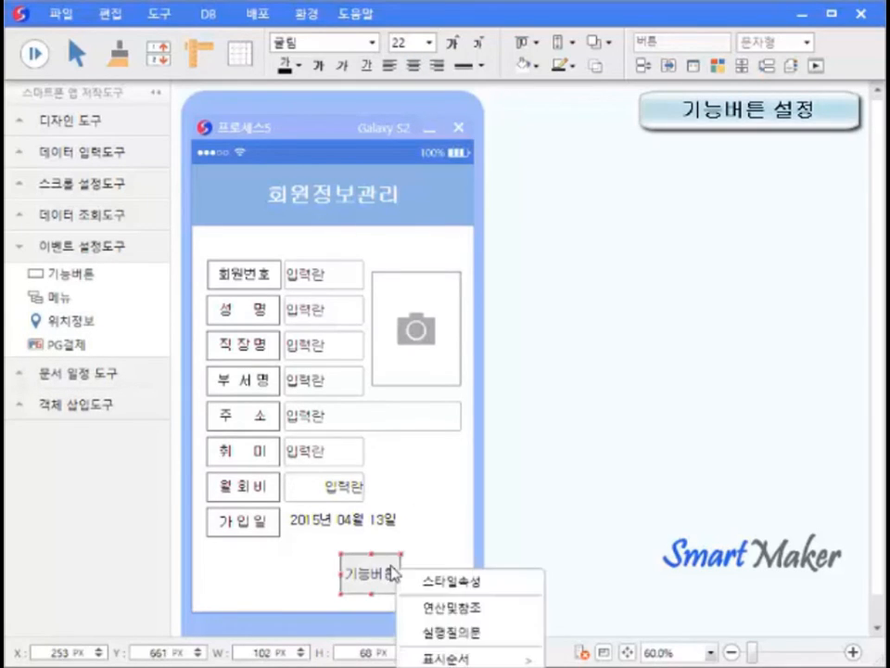
left_click(427, 582)
left_click_drag(562, 240, 618, 142)
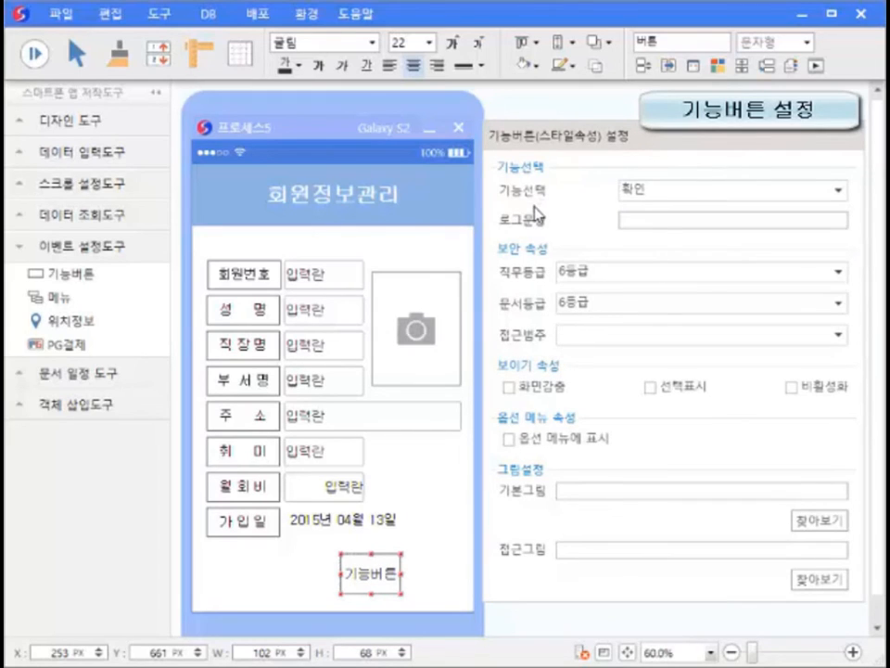
left_click(839, 191)
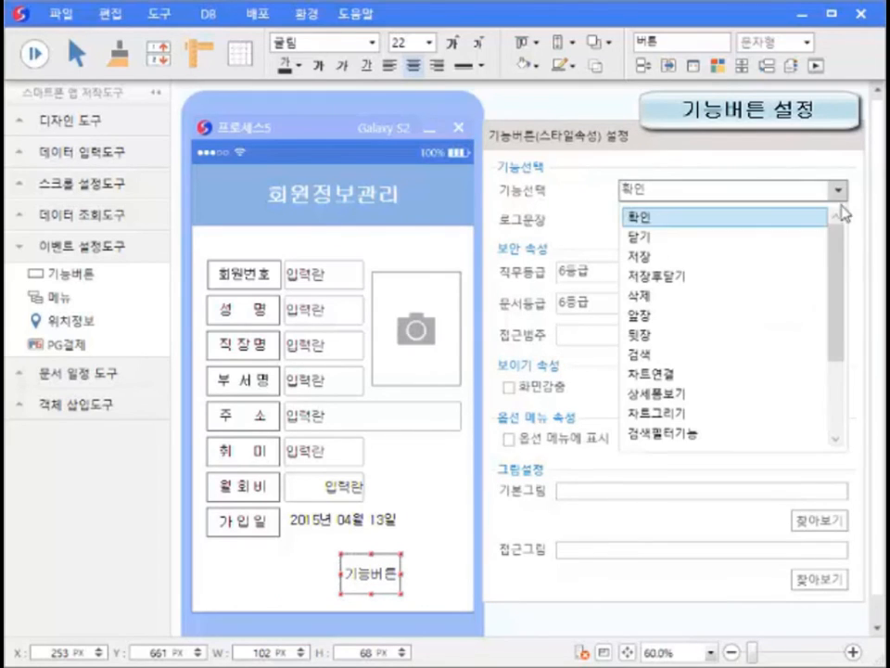
left_click_drag(837, 281, 836, 243)
left_click(759, 258)
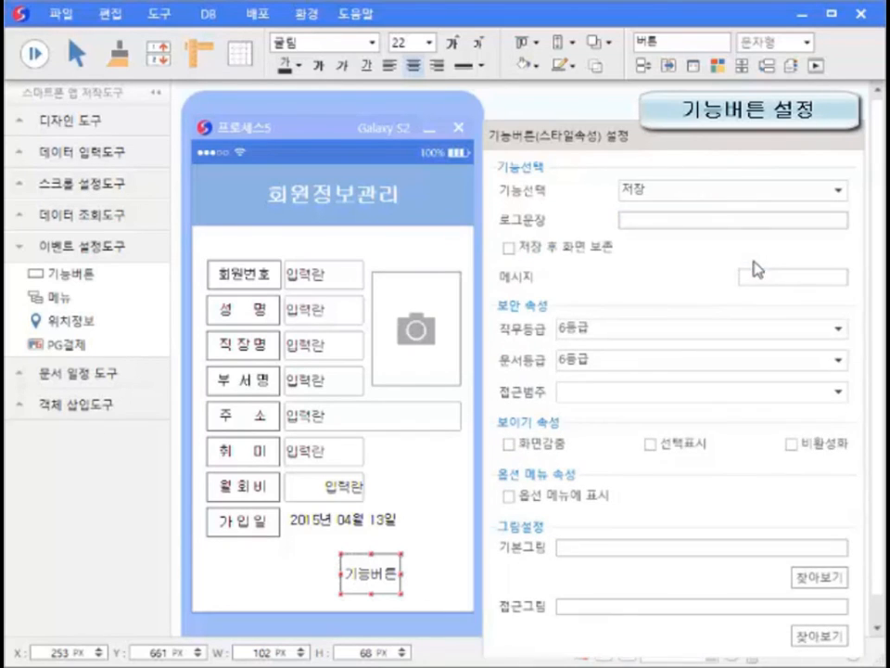
left_click(441, 498)
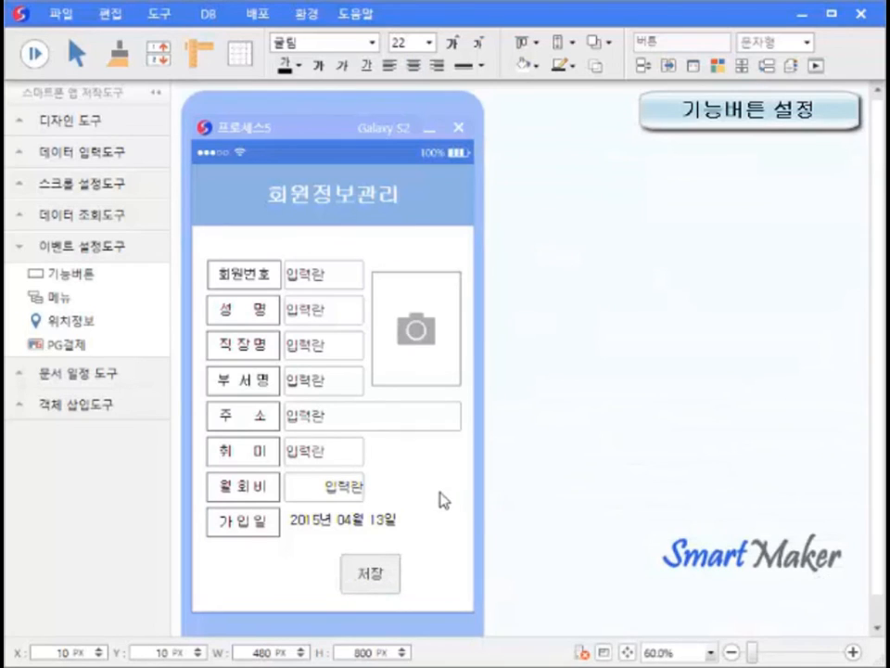
Duplicate the 저장 button to its right in the same row
left_click(396, 586)
key("ctrl+Right")
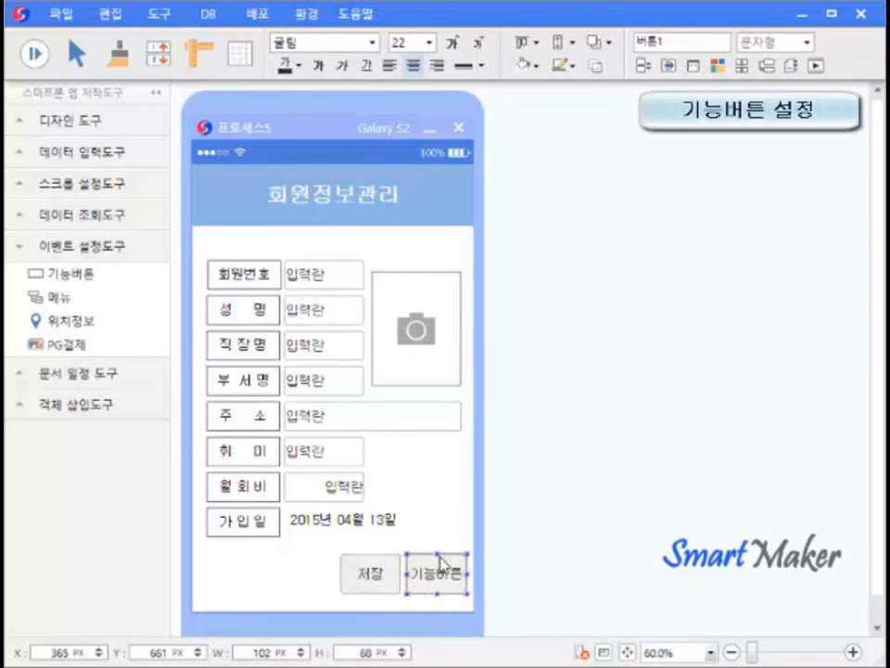
Set the function of the new button beside 저장 to 삭제
right_click(456, 563)
left_click(543, 555)
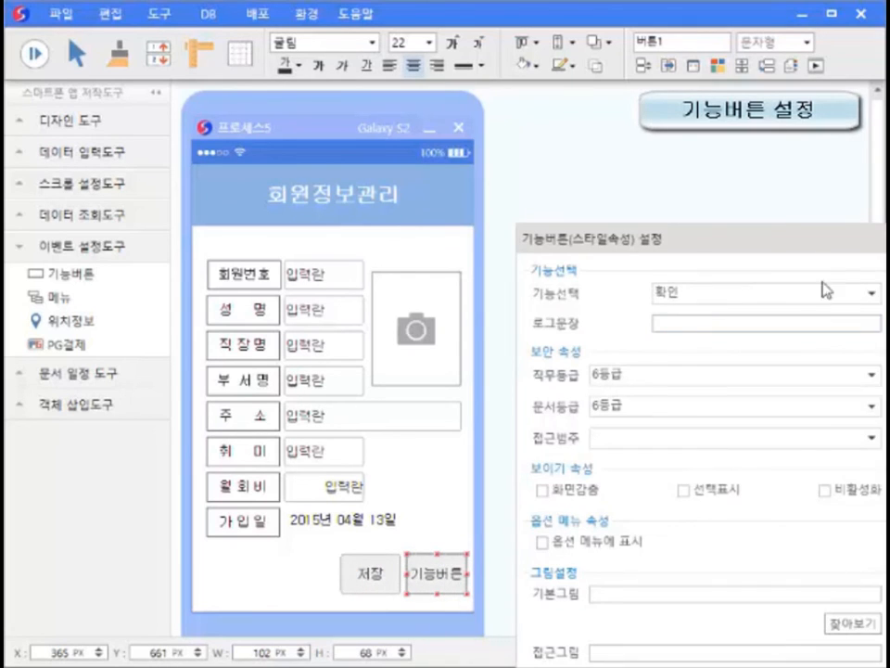
left_click(871, 292)
left_click(793, 400)
left_click(441, 546)
Duplicate the 저장 and 삭제 buttons together to their left, and nudge the whole row of four buttons slightly left
left_click_drag(474, 552, 318, 622)
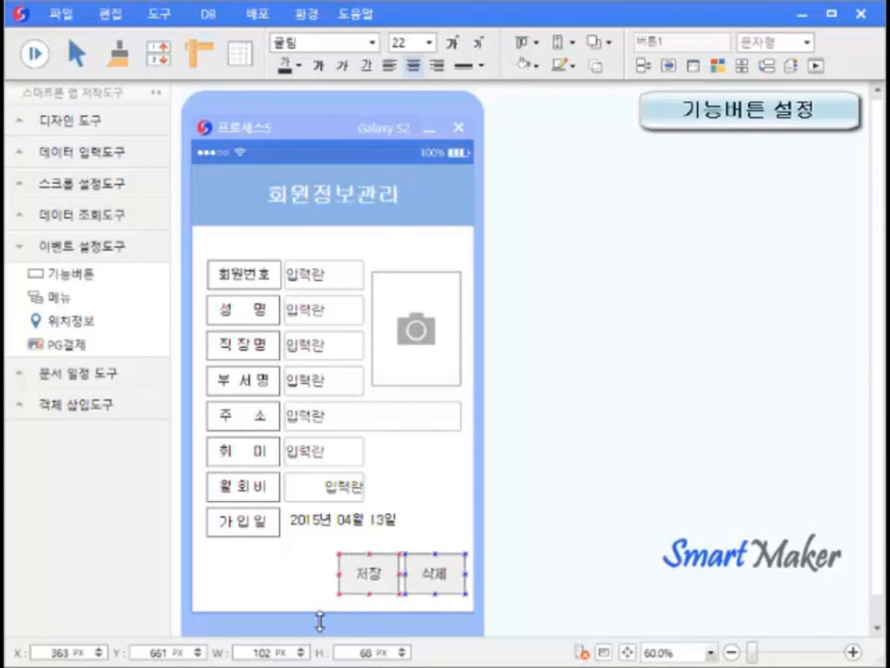
key("ctrl+Left")
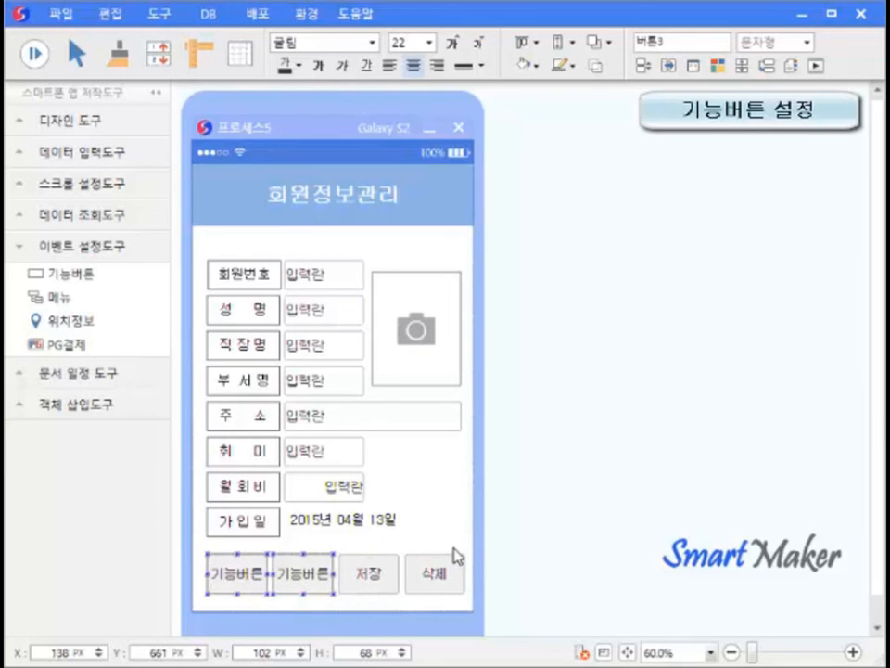
left_click_drag(473, 552, 179, 631)
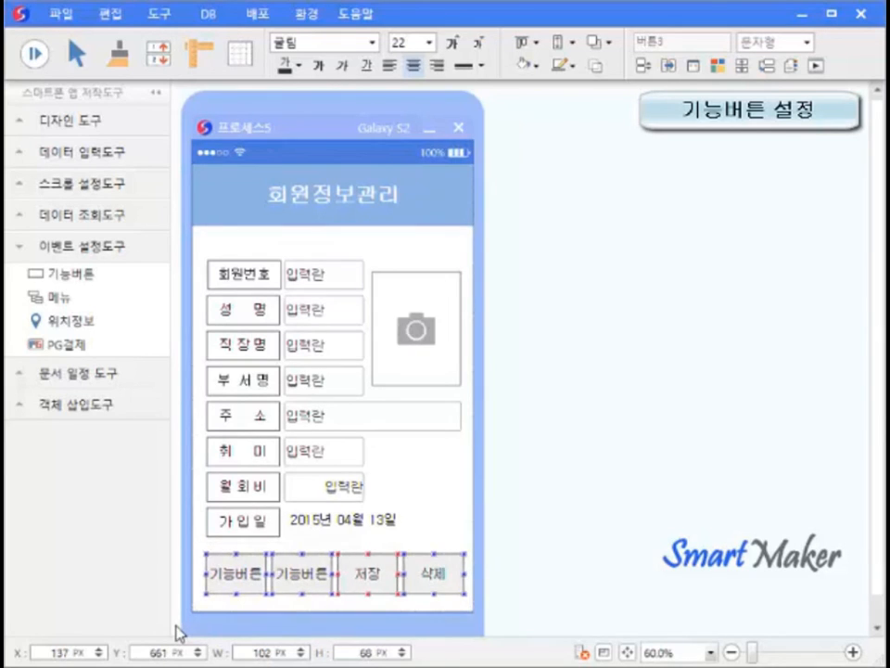
left_click(287, 547)
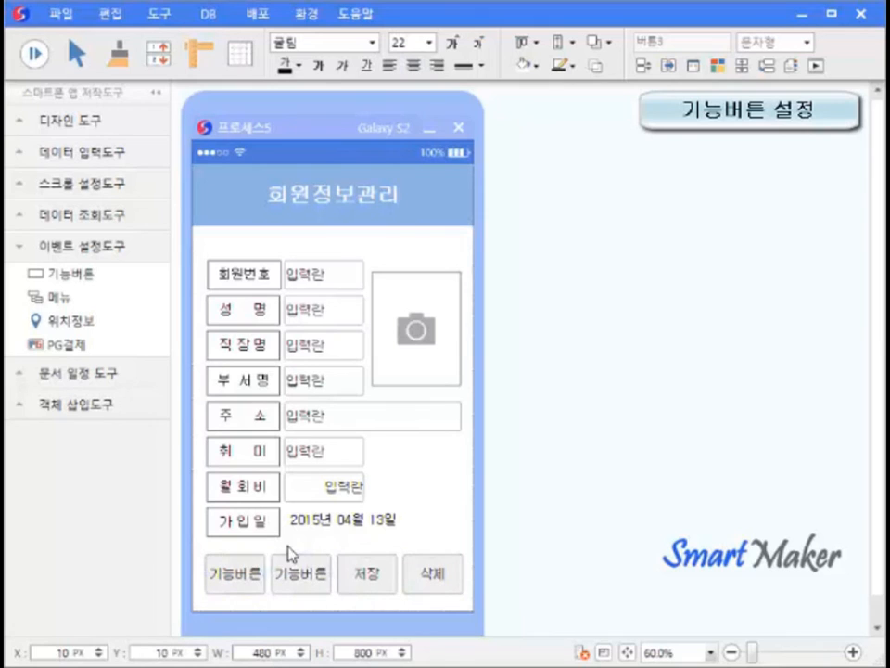
Set the function of the leftmost button in the bottom row to 앞장
right_click(243, 577)
left_click(309, 572)
left_click(628, 294)
left_click(521, 419)
left_click(265, 535)
Set the function of the remaining unassigned button, between 앞장 and 저장, to 뒷장
double_click(325, 564)
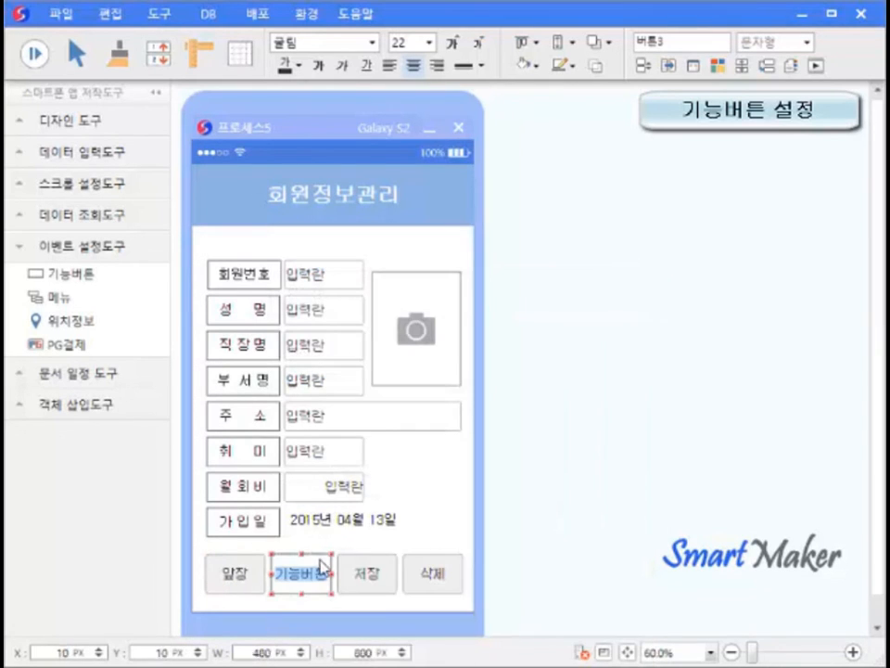
right_click(318, 562)
left_click(375, 568)
left_click(615, 295)
left_click(638, 358)
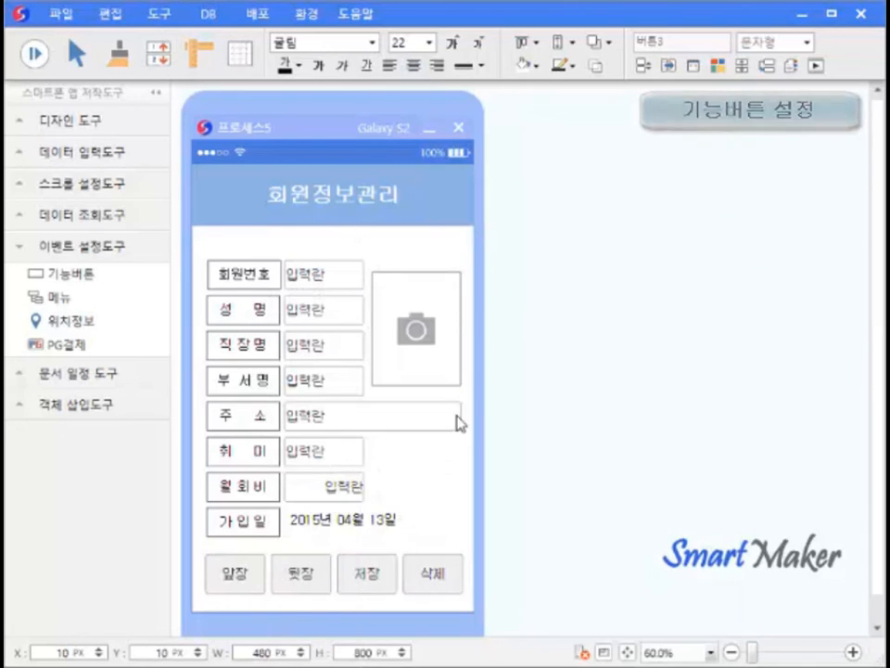